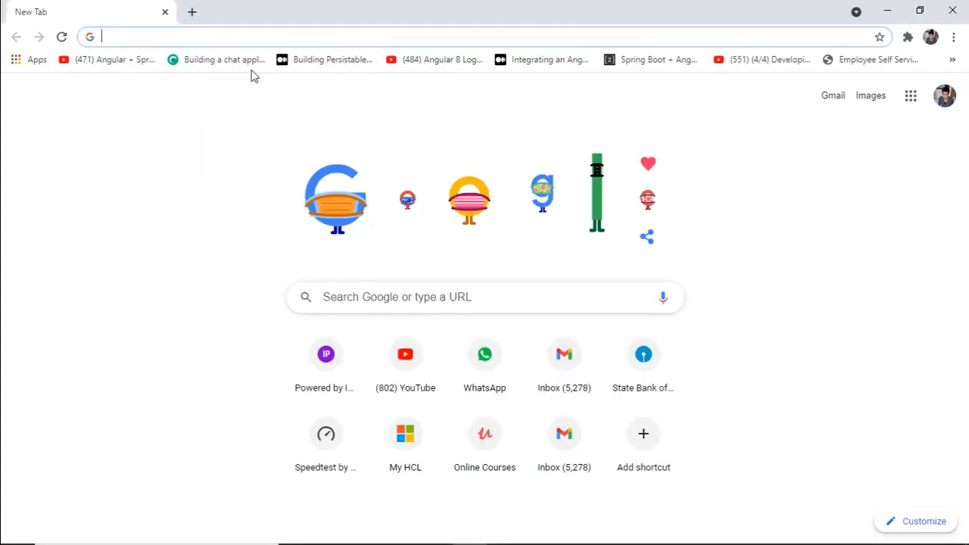
- Search the web for "eclipse download" and open the Eclipse Downloads page in a separate tab at the Eclipse IDE 2021-03 download
{"action": "type", "text": "eclip"}
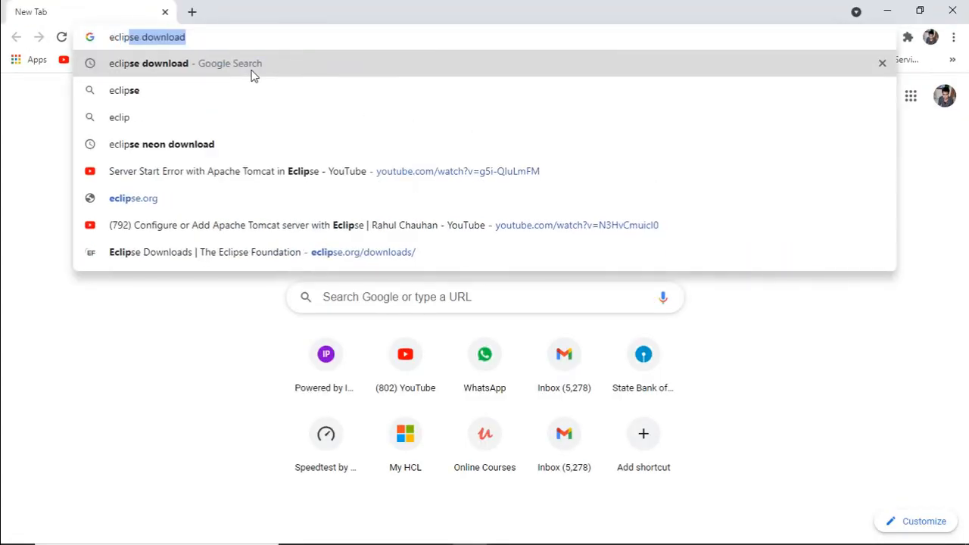
{"action": "type", "text": "se download"}
{"action": "key", "text": "Return"}
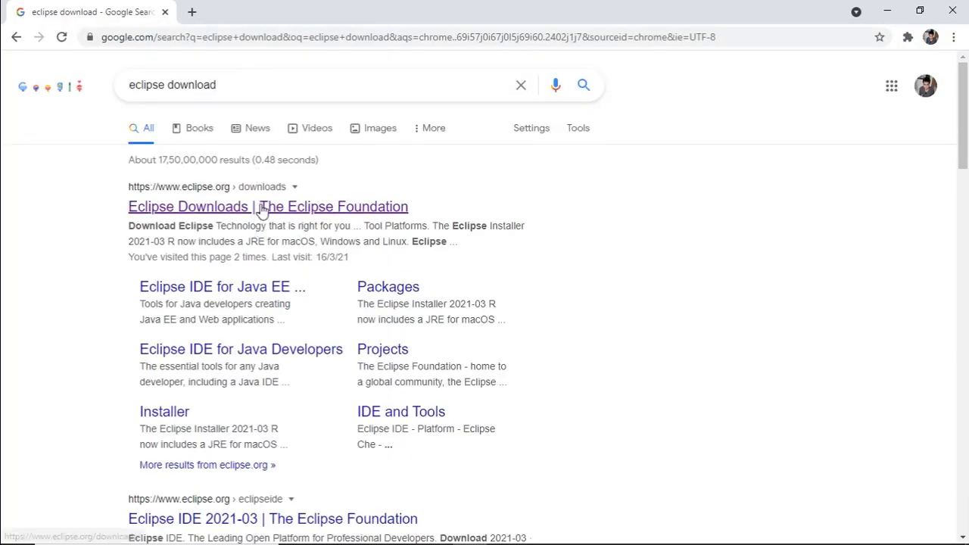
{"action": "left_click", "coordinate": [260, 206], "text": "ctrl"}
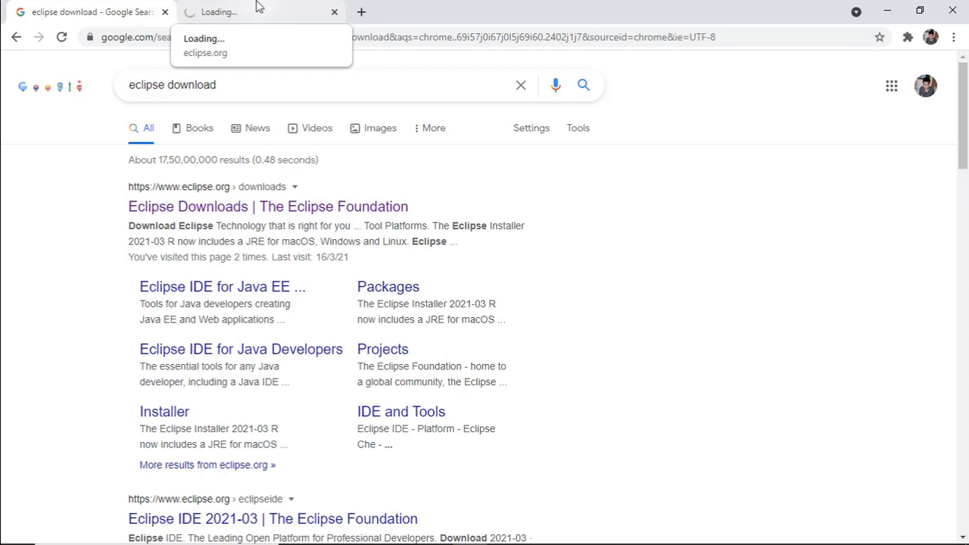
{"action": "left_click", "coordinate": [258, 9]}
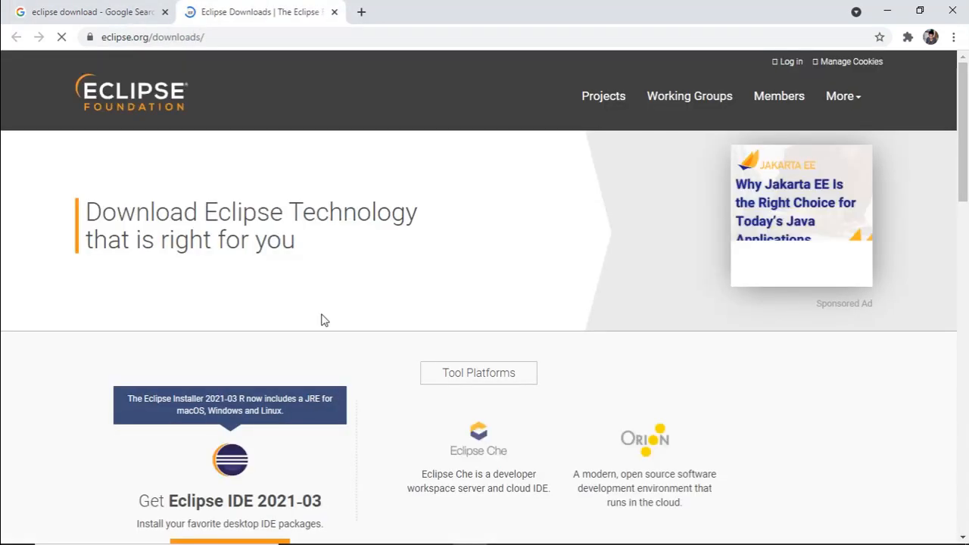
{"action": "scroll", "coordinate": [259, 310], "scroll_direction": "down", "scroll_amount": 3}
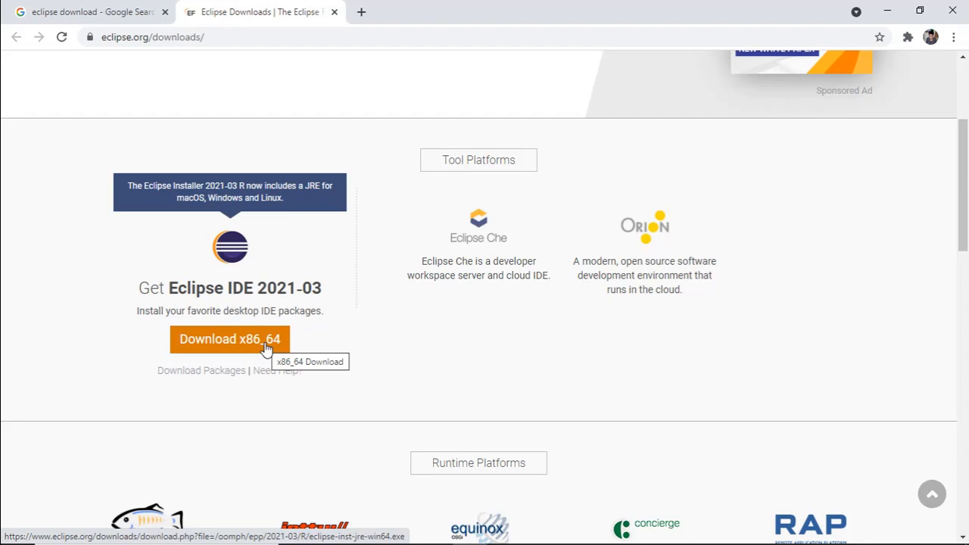
- Open the Apache Tomcat website, tomcat.apache.org, in a new browser tab
{"action": "left_click", "coordinate": [112, 6]}
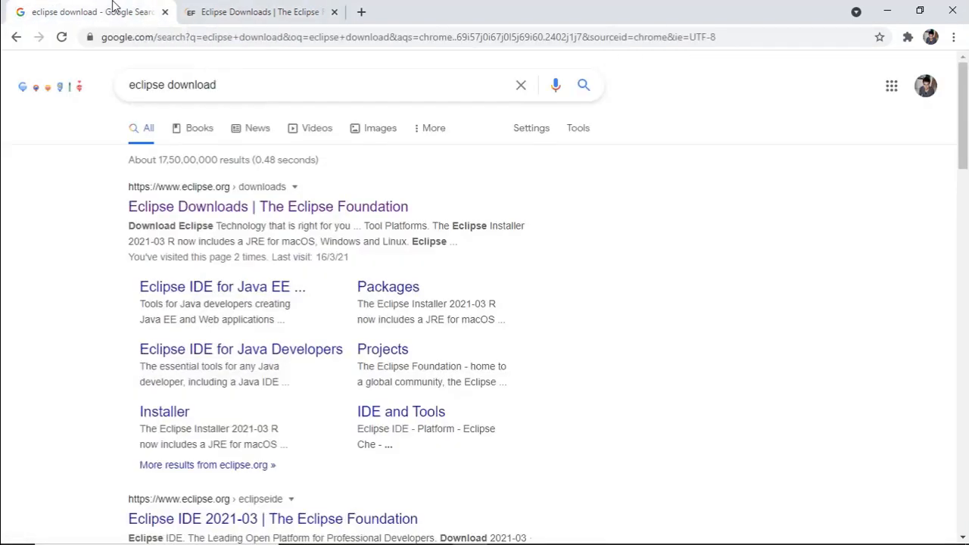
{"action": "left_click", "coordinate": [361, 12]}
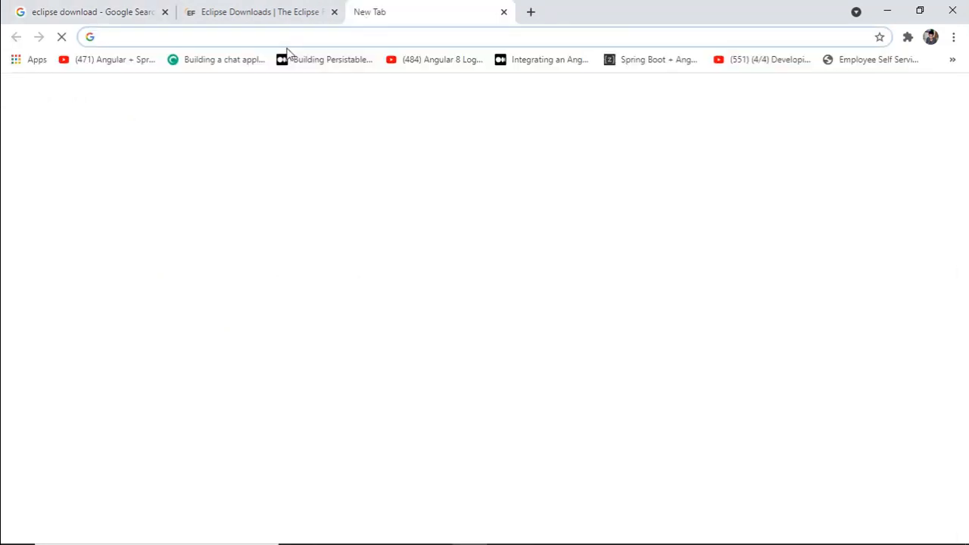
{"action": "type", "text": "toma"}
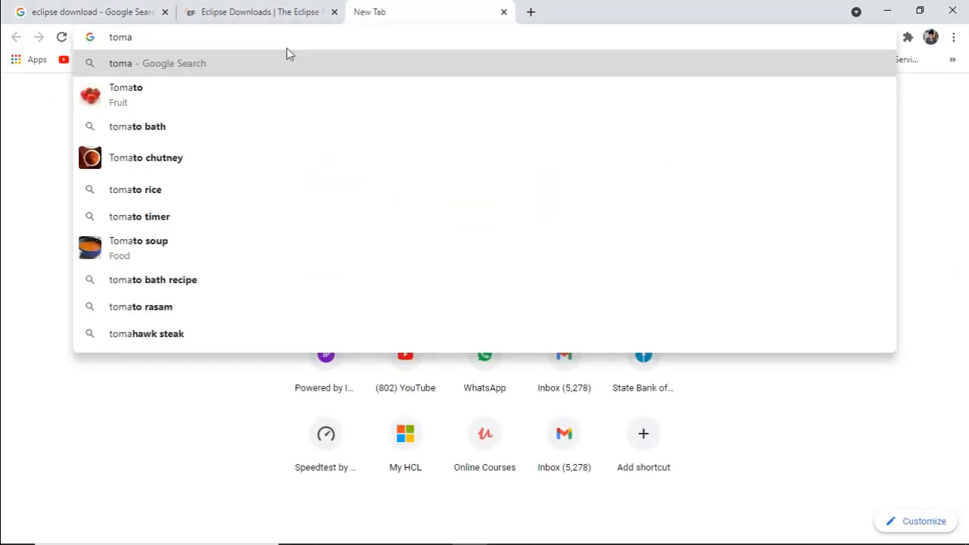
{"action": "key", "text": "BackSpace"}
{"action": "type", "text": "ca"}
{"action": "key", "text": "Right"}
{"action": "key", "text": "Return"}
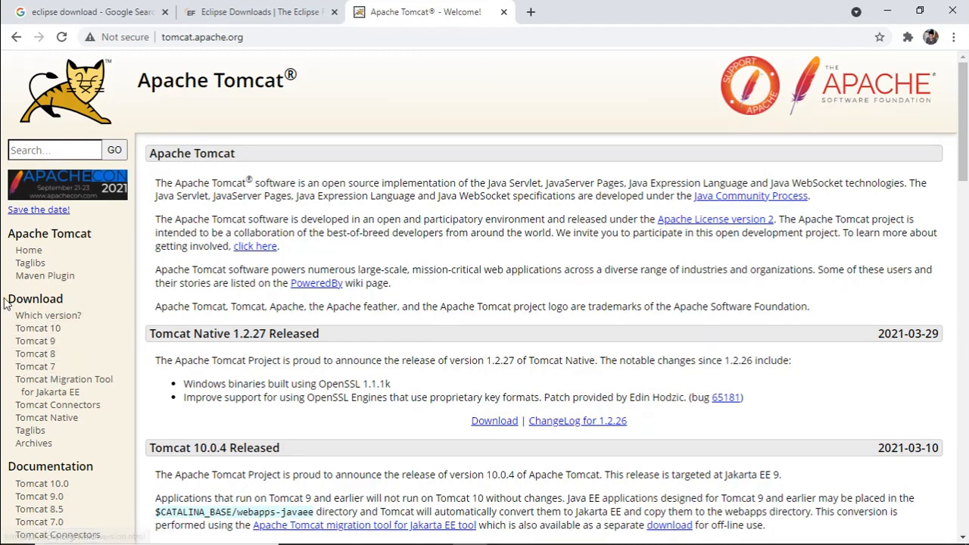
- Go to the Tomcat 7 downloads and start downloading the Core zip of version 7.0.108
{"action": "left_click", "coordinate": [37, 366]}
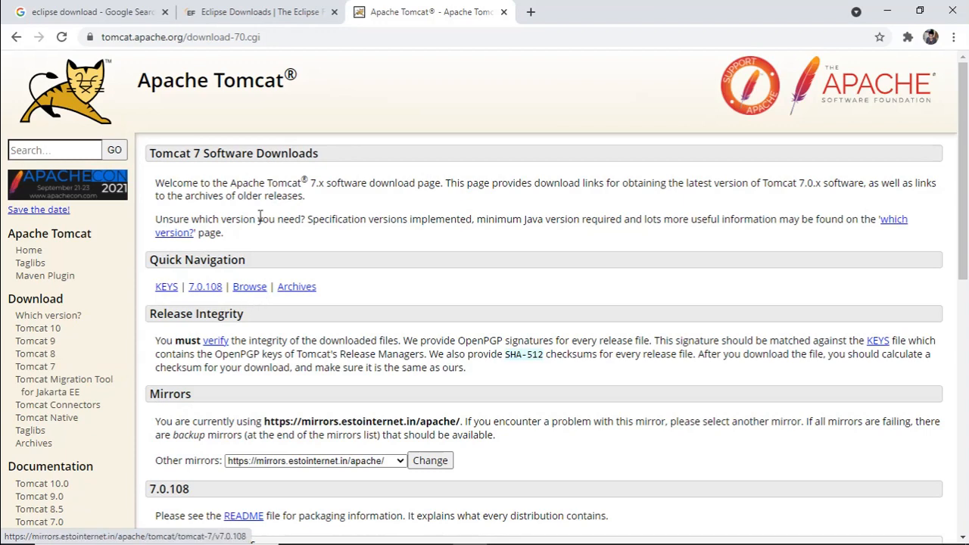
{"action": "scroll", "coordinate": [260, 244], "scroll_direction": "down", "scroll_amount": 1}
{"action": "scroll", "coordinate": [260, 266], "scroll_direction": "down", "scroll_amount": 3}
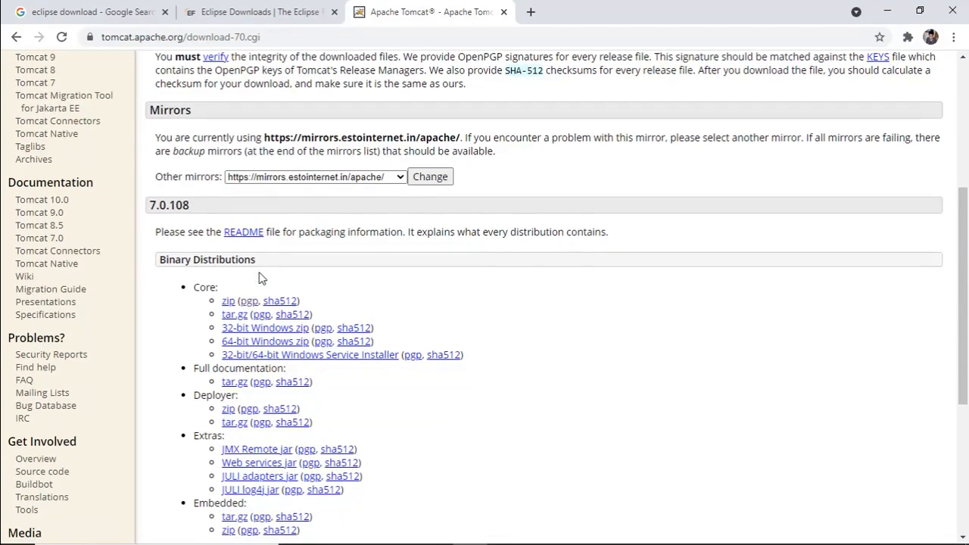
{"action": "left_click", "coordinate": [227, 302]}
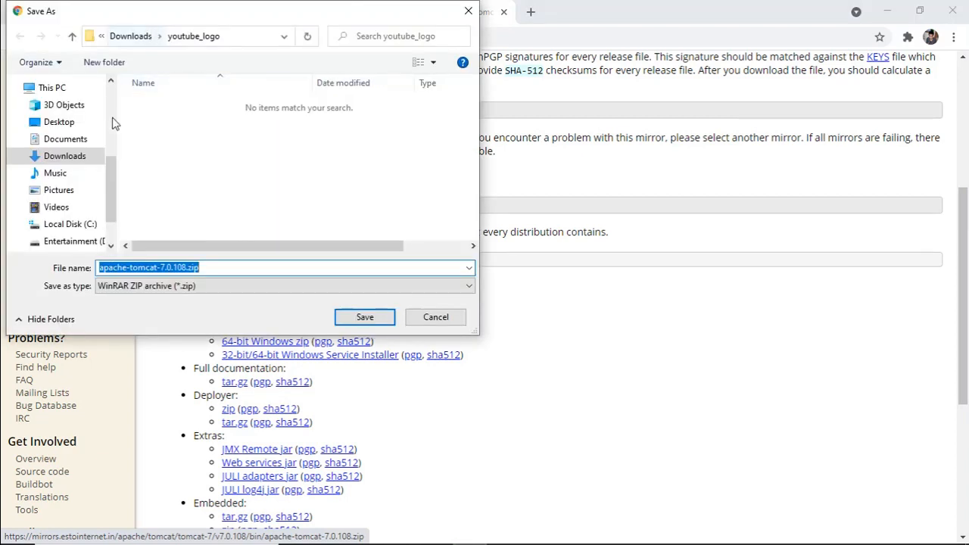
- Save apache-tomcat-7.0.108.zip in a new folder named "apache" inside Downloads
{"action": "left_click", "coordinate": [81, 155]}
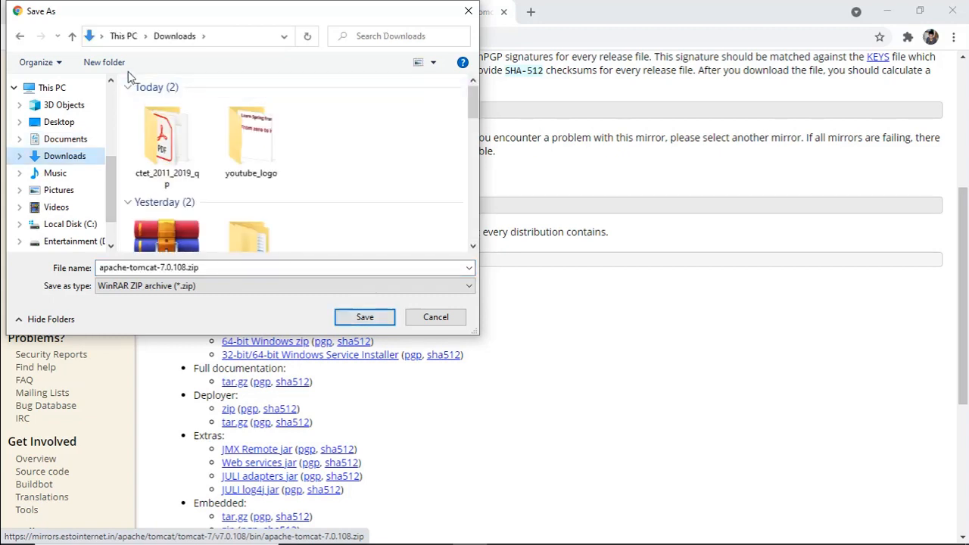
{"action": "left_click", "coordinate": [105, 62]}
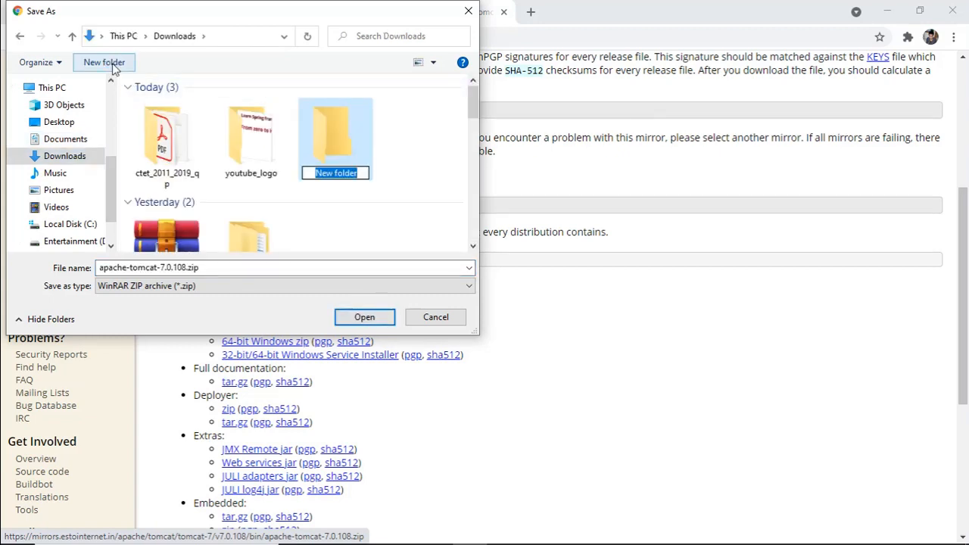
{"action": "type", "text": "apache"}
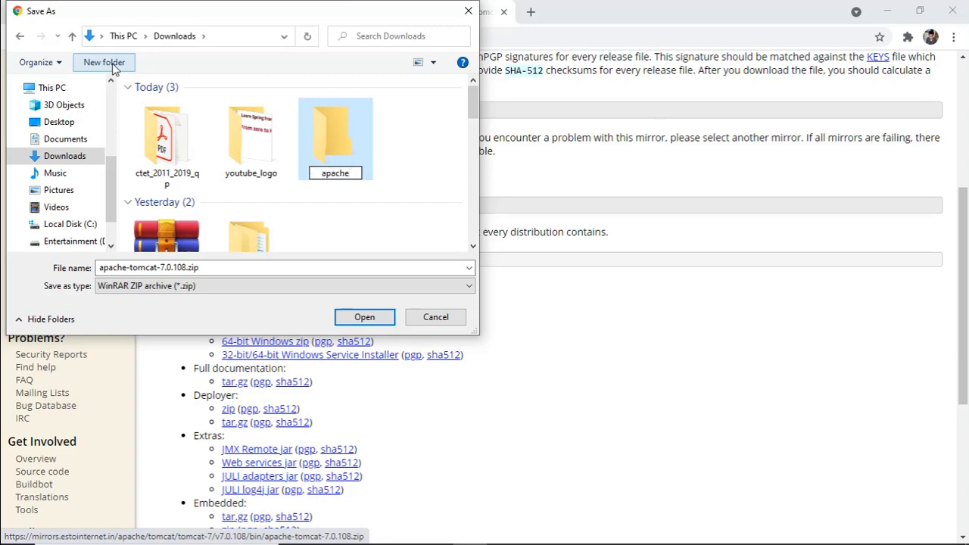
{"action": "key", "text": "Return"}
{"action": "key", "text": "Return"}
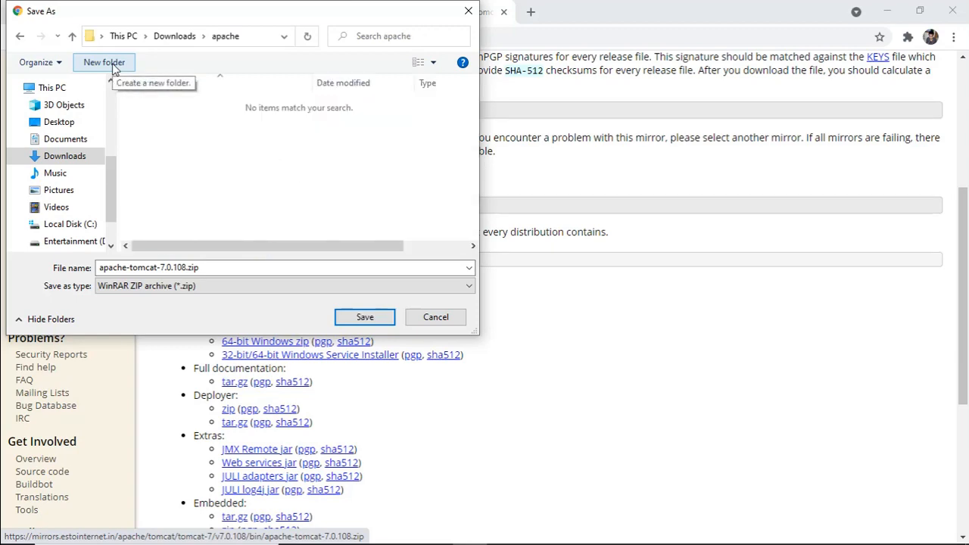
{"action": "left_click", "coordinate": [358, 318]}
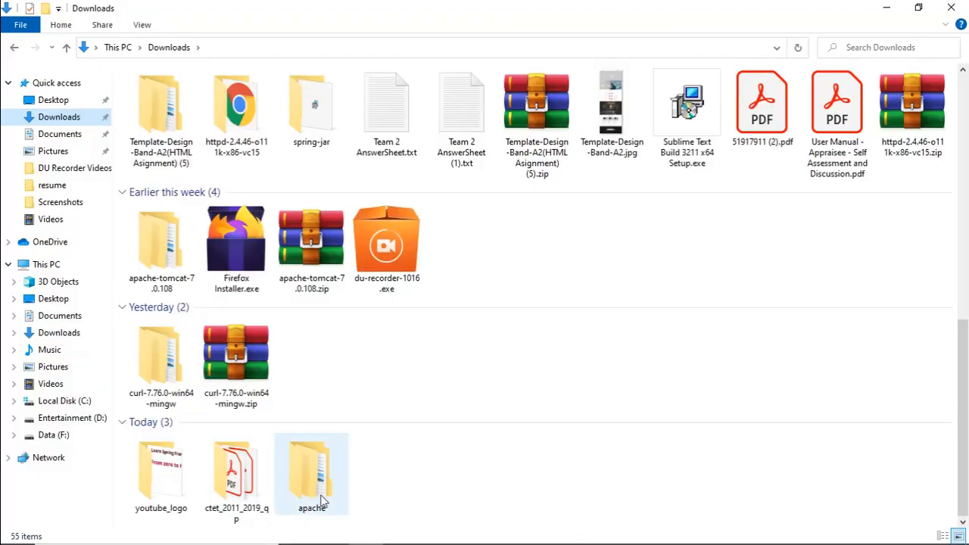
- Extract apache-tomcat-7.0.108.zip in the apache download folder into a subfolder of the same name
{"action": "double_click", "coordinate": [320, 499]}
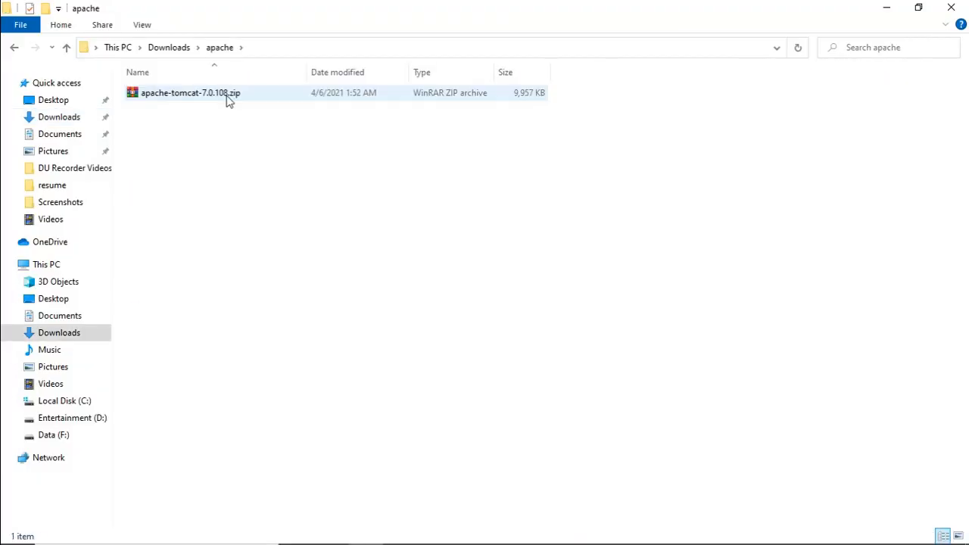
{"action": "left_click", "coordinate": [229, 101]}
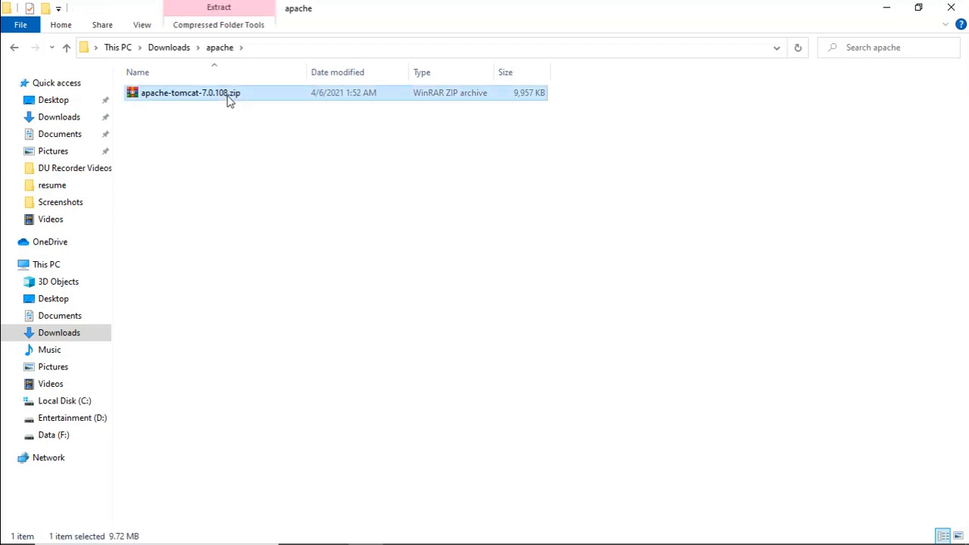
{"action": "right_click", "coordinate": [229, 102]}
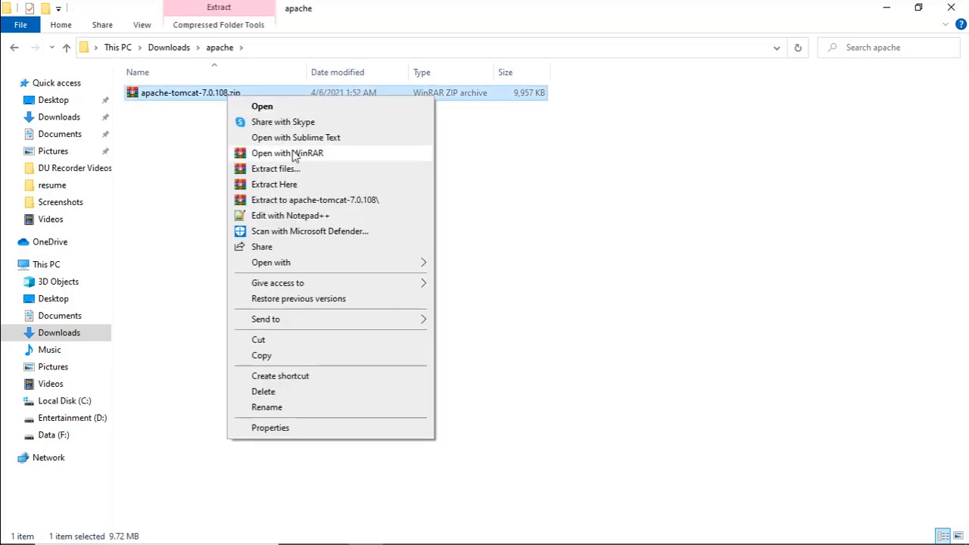
{"action": "left_click", "coordinate": [300, 203]}
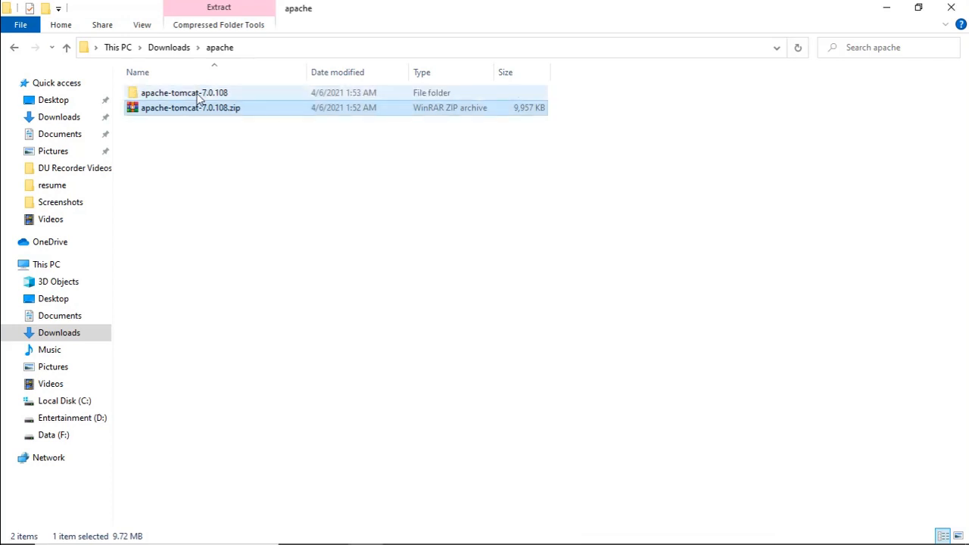
- Examine the contents of the nested apache-tomcat-7.0.108 folder extracted from the archive, and return to its parent folder
{"action": "double_click", "coordinate": [199, 94]}
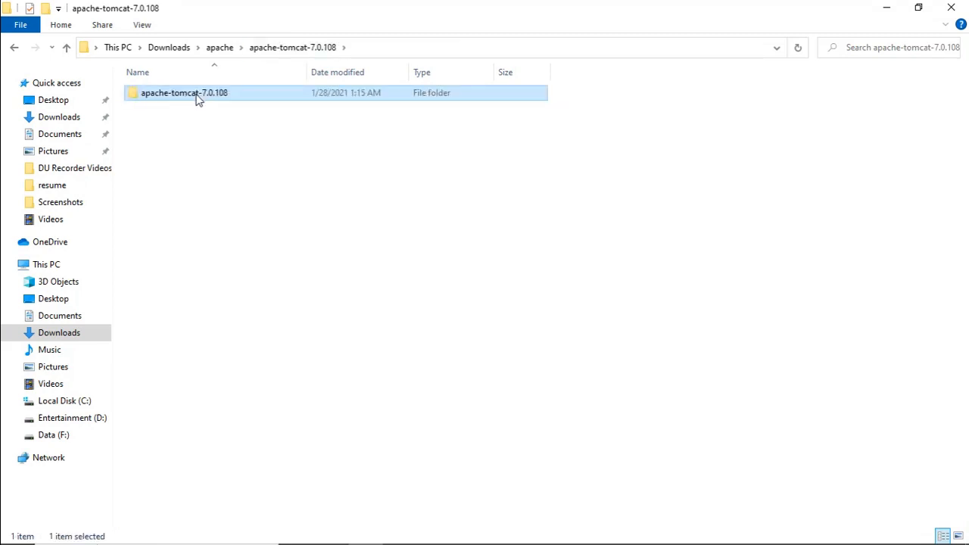
{"action": "double_click", "coordinate": [193, 97]}
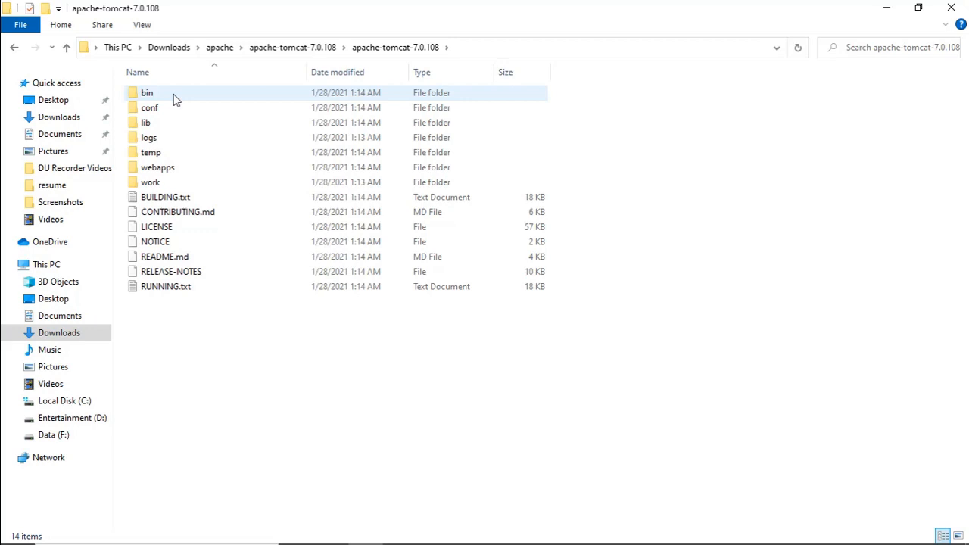
{"action": "left_click", "coordinate": [292, 46]}
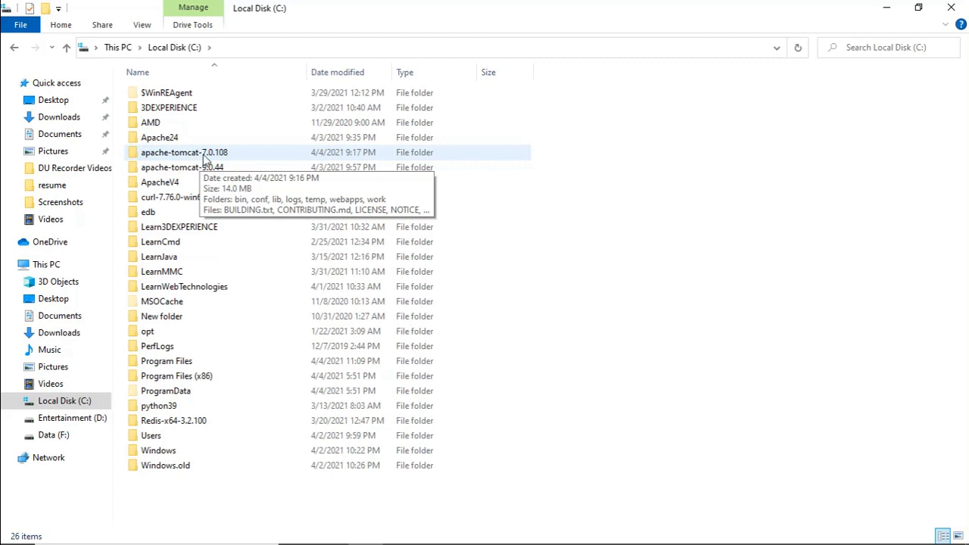
- Switch to the Eclipse IDE and show the Servers view
{"action": "key", "text": "alt"}
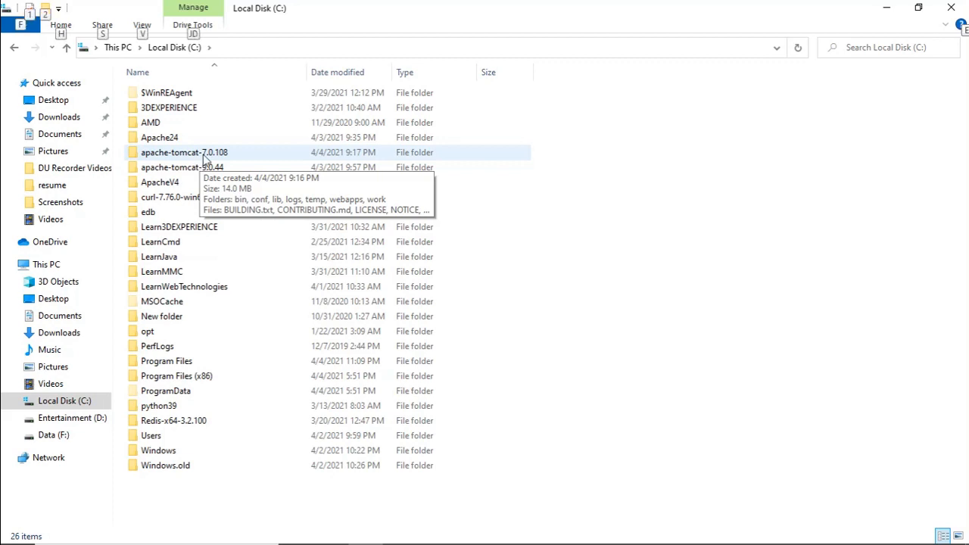
{"action": "key", "text": "alt+Tab"}
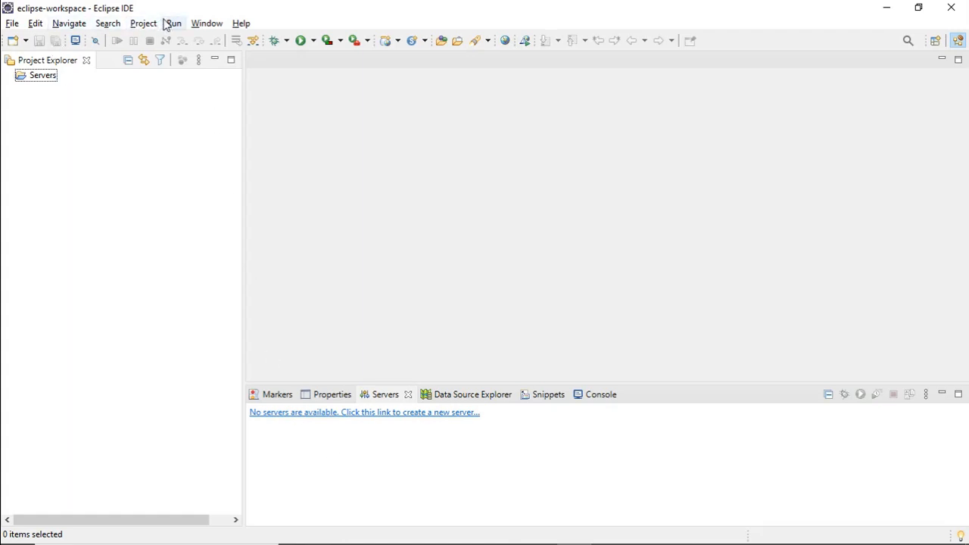
{"action": "left_click", "coordinate": [206, 25]}
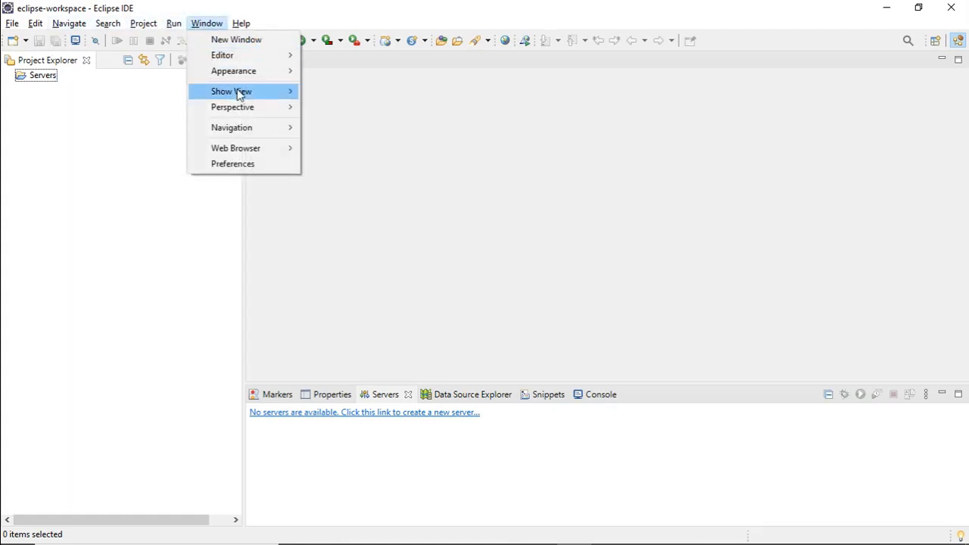
{"action": "mouse_move", "coordinate": [255, 95]}
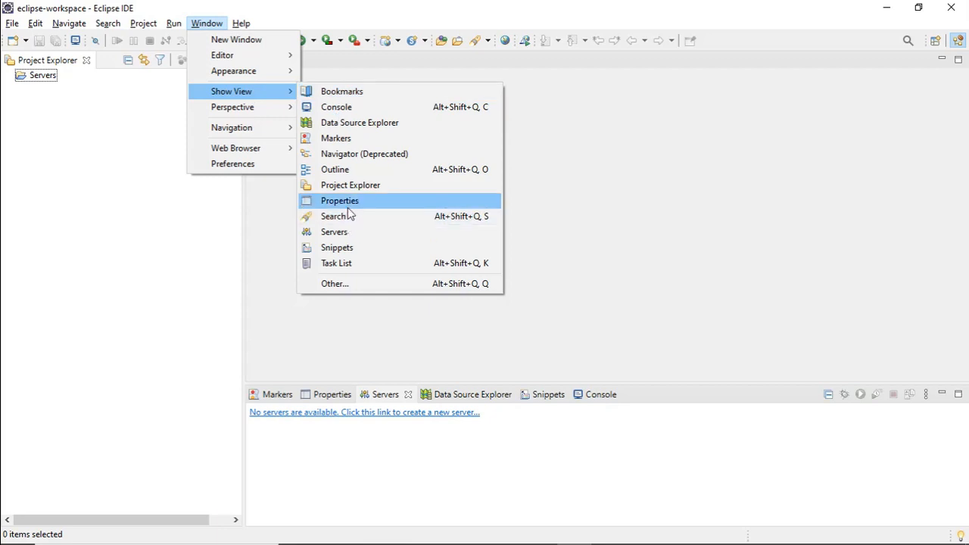
{"action": "left_click", "coordinate": [345, 235]}
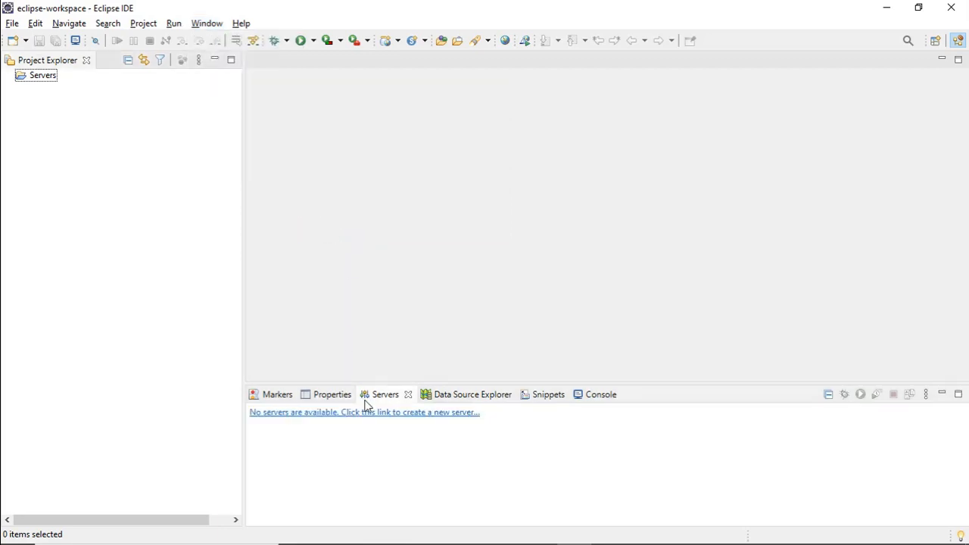
- Remove the existing Apache Tomcat v7.0 entry from the server runtime environments in the preferences
{"action": "left_click", "coordinate": [193, 28]}
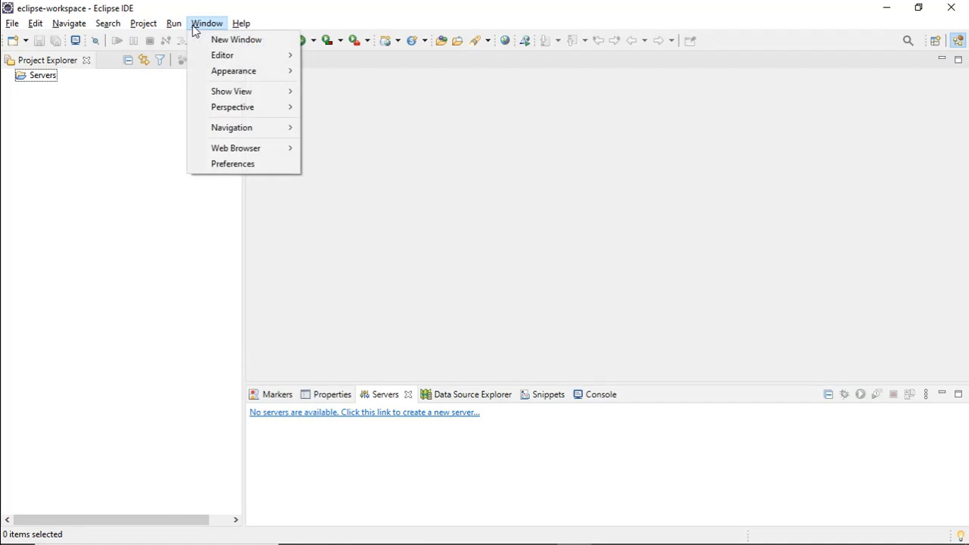
{"action": "left_click", "coordinate": [244, 168]}
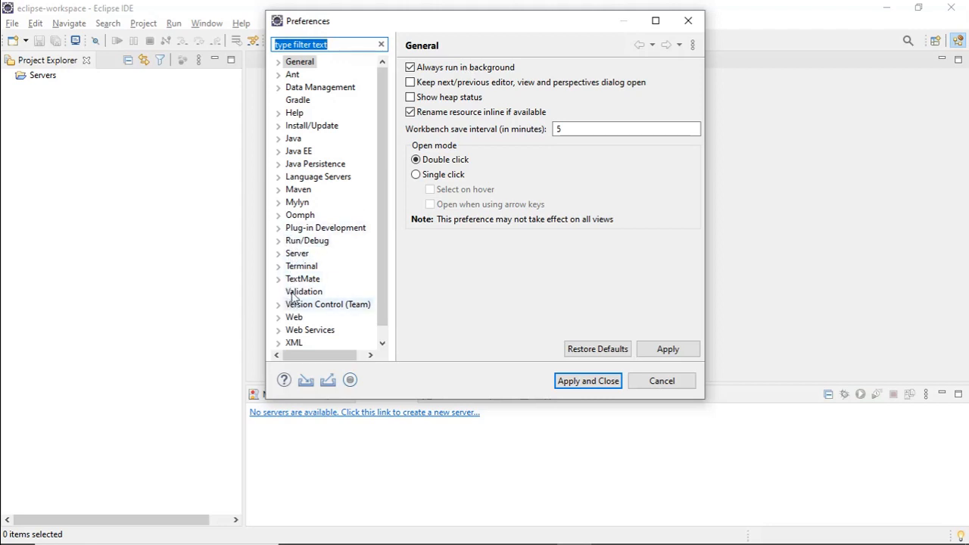
{"action": "left_click", "coordinate": [278, 254]}
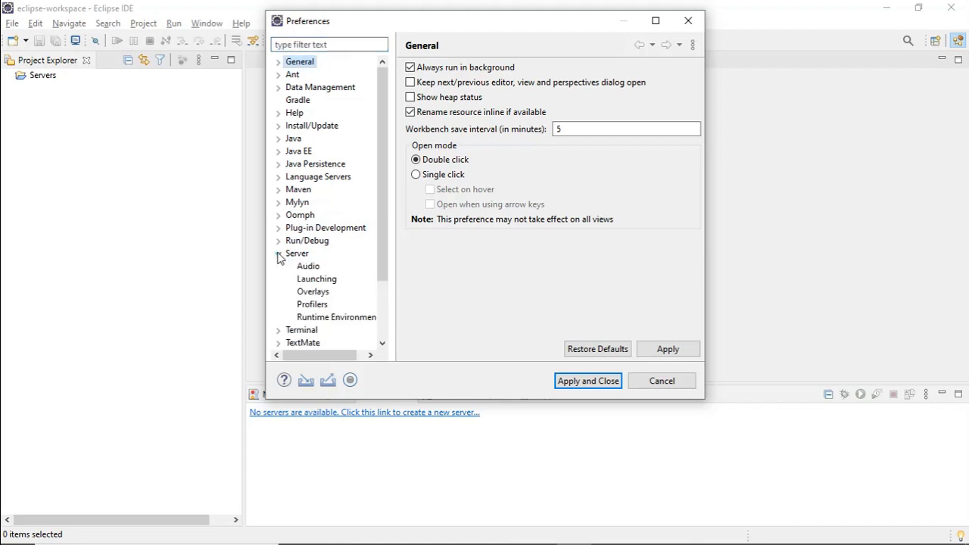
{"action": "left_click", "coordinate": [317, 318]}
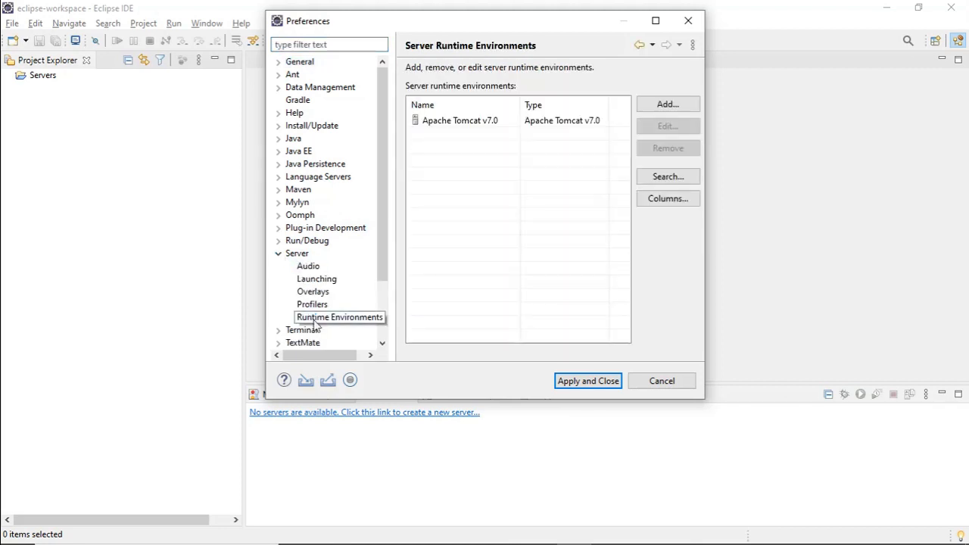
{"action": "left_click", "coordinate": [490, 128]}
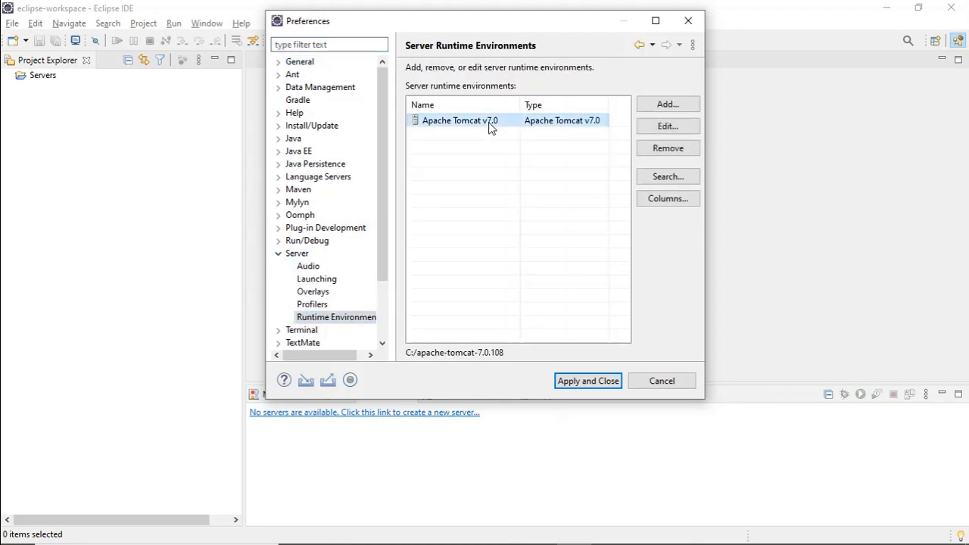
{"action": "left_click", "coordinate": [669, 154]}
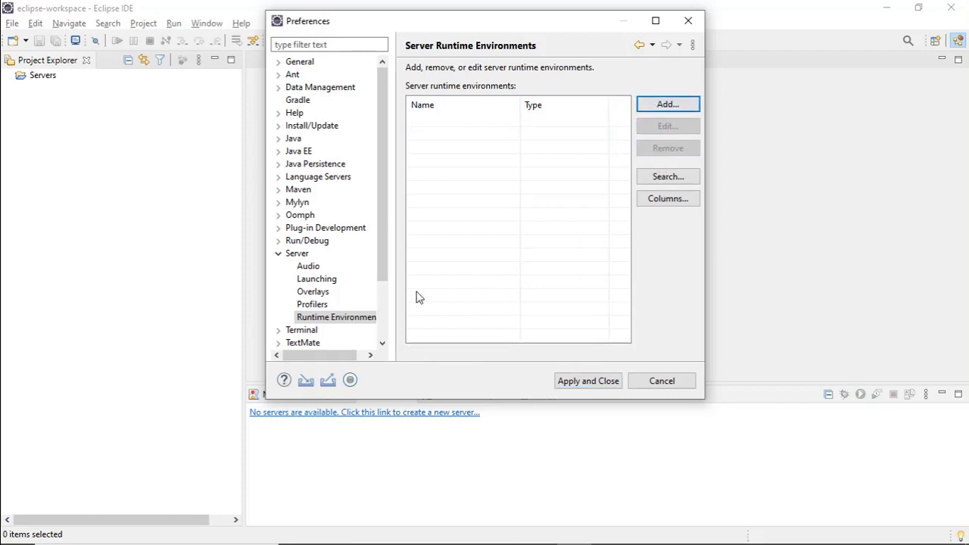
- Start adding an Apache Tomcat v7.0 server runtime environment with a new local server
{"action": "left_click", "coordinate": [340, 317]}
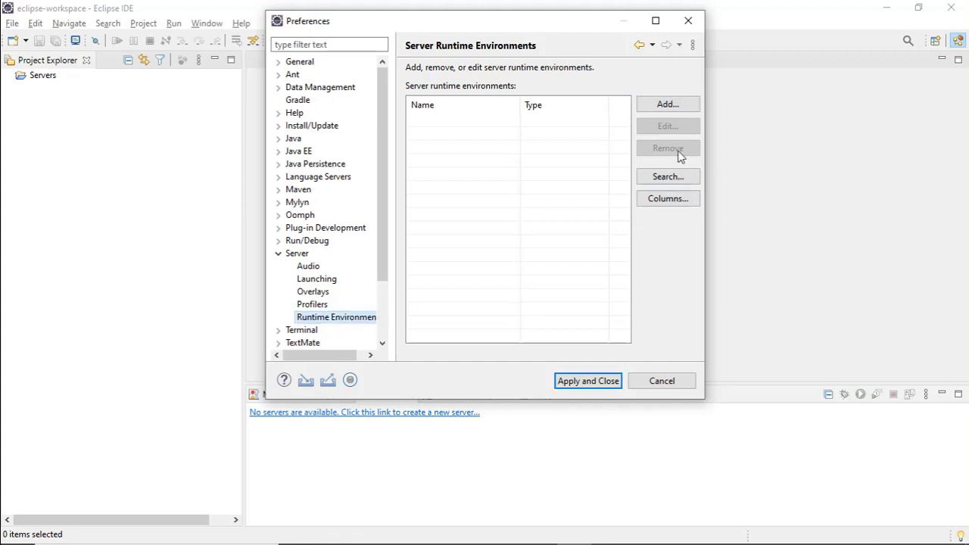
{"action": "left_click", "coordinate": [679, 110]}
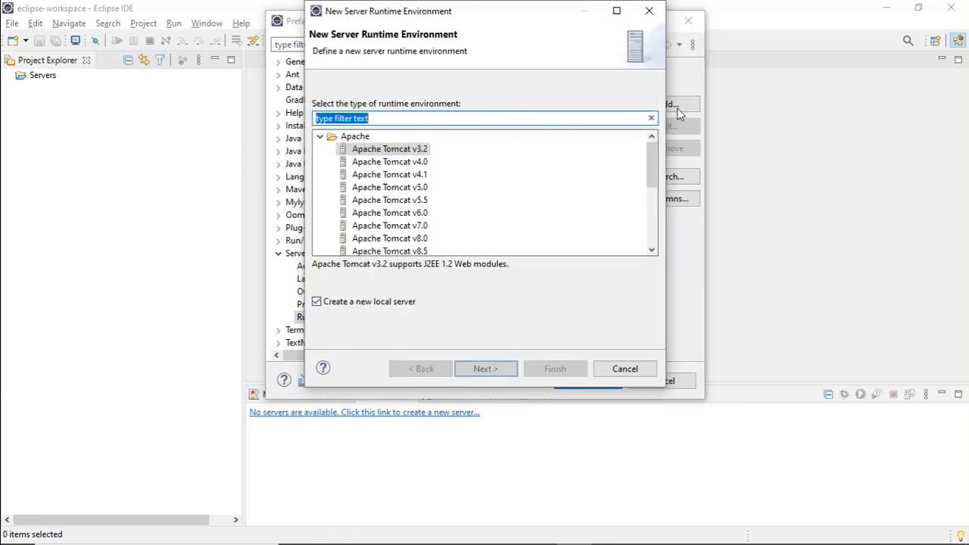
{"action": "left_click", "coordinate": [420, 228]}
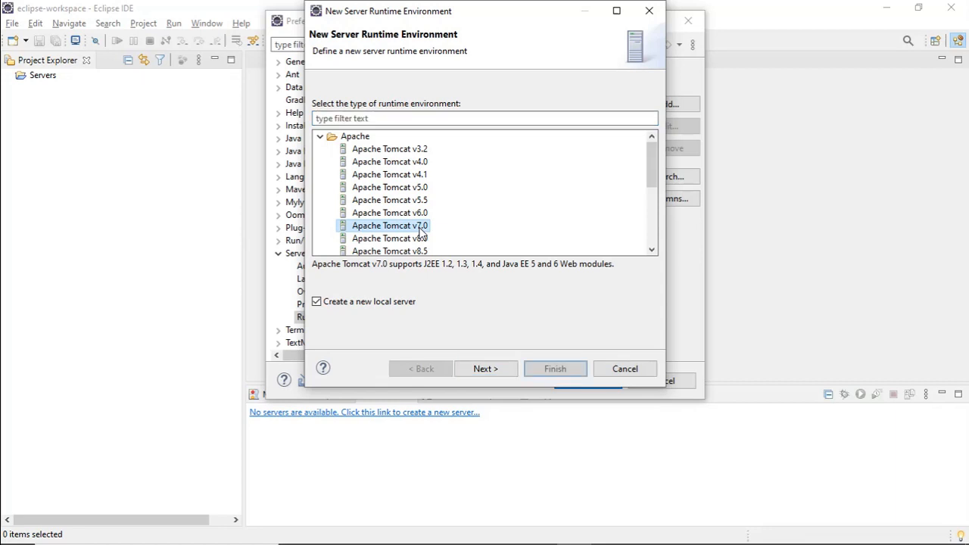
{"action": "left_click", "coordinate": [483, 363]}
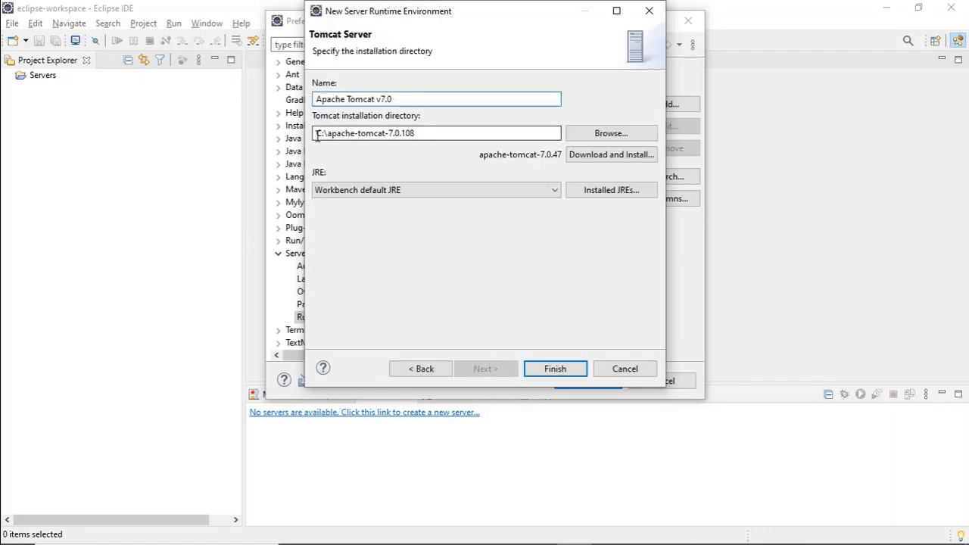
- Set the Tomcat installation directory to C:\apache-tomcat-7.0.108, finish the runtime environment and apply the preferences
{"action": "left_click", "coordinate": [587, 136]}
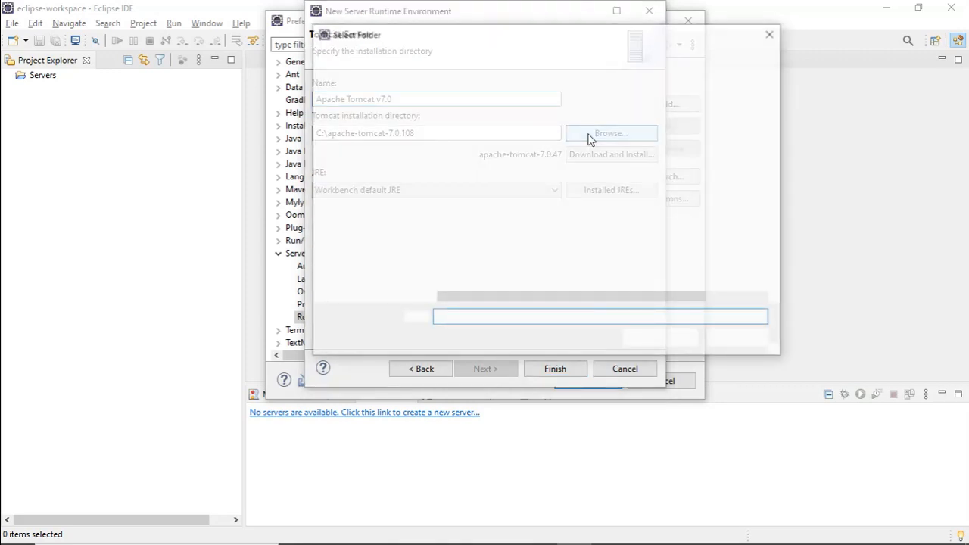
{"action": "left_click", "coordinate": [375, 248]}
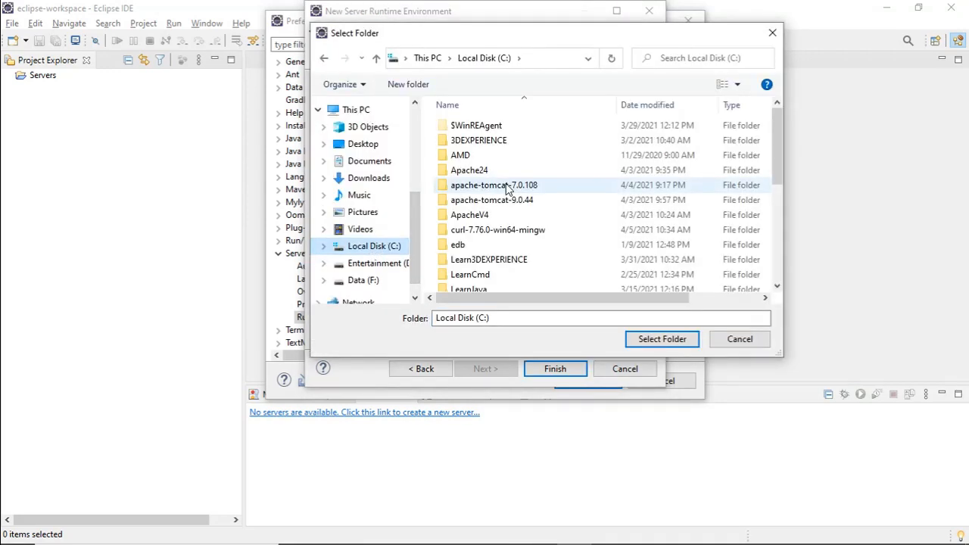
{"action": "left_click", "coordinate": [521, 188]}
{"action": "double_click", "coordinate": [521, 188]}
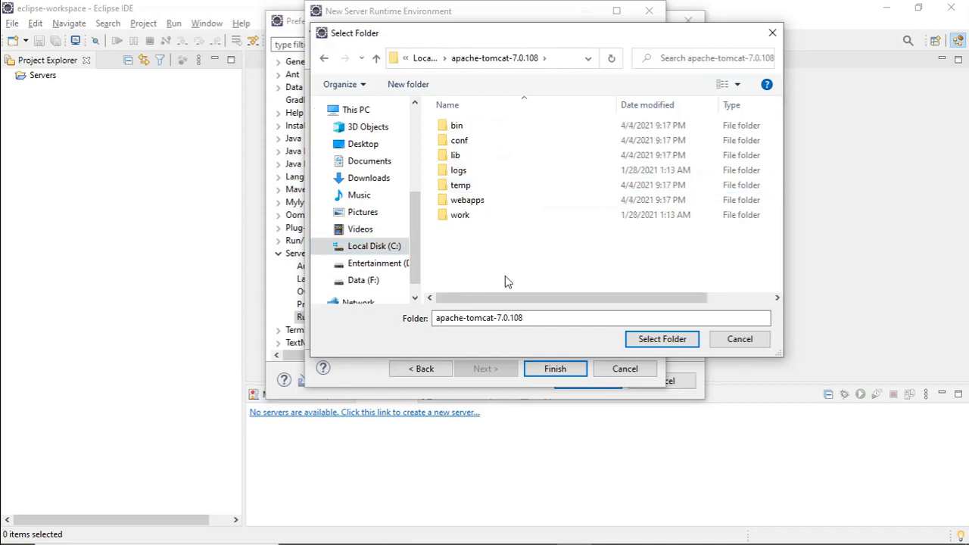
{"action": "left_click_drag", "start_coordinate": [524, 317], "coordinate": [439, 317]}
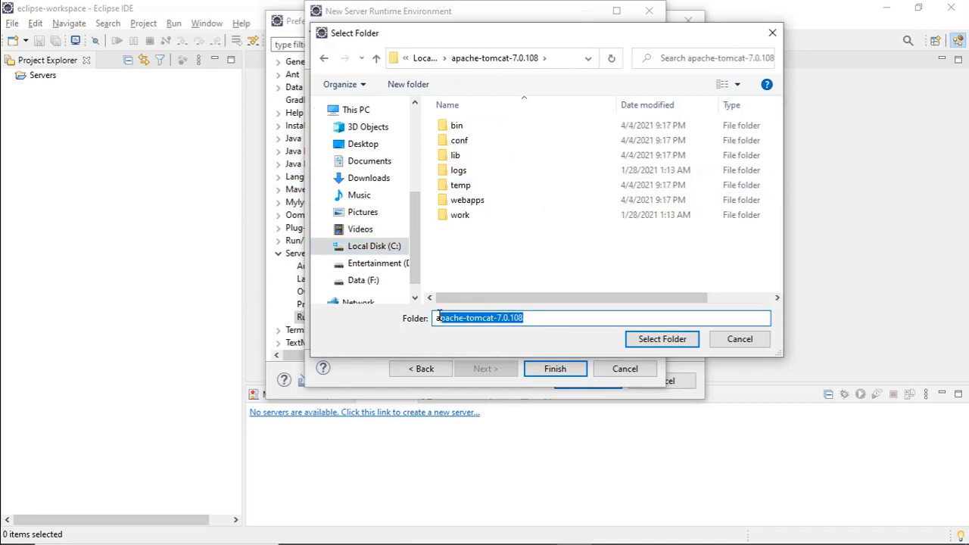
{"action": "left_click", "coordinate": [484, 242]}
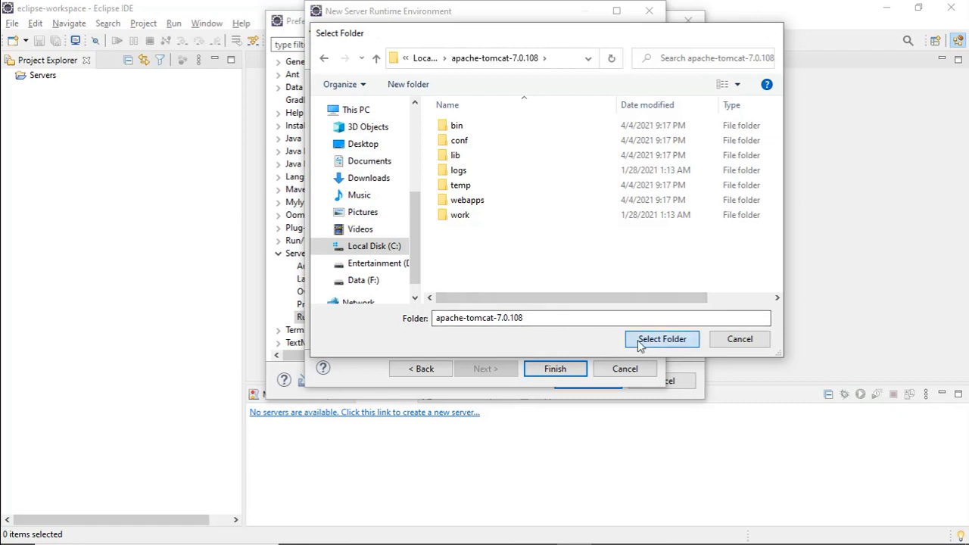
{"action": "left_click", "coordinate": [640, 342]}
{"action": "left_click", "coordinate": [555, 368]}
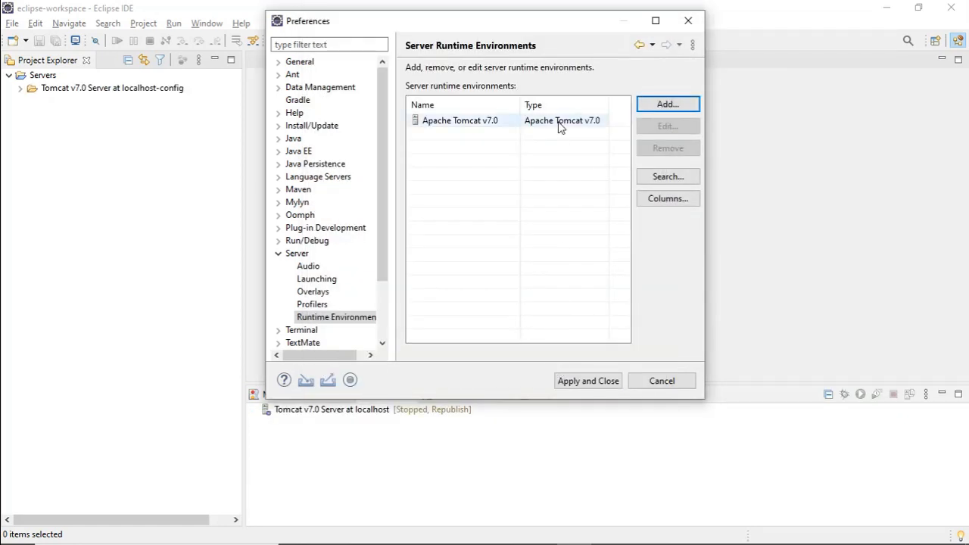
{"action": "left_click", "coordinate": [560, 125]}
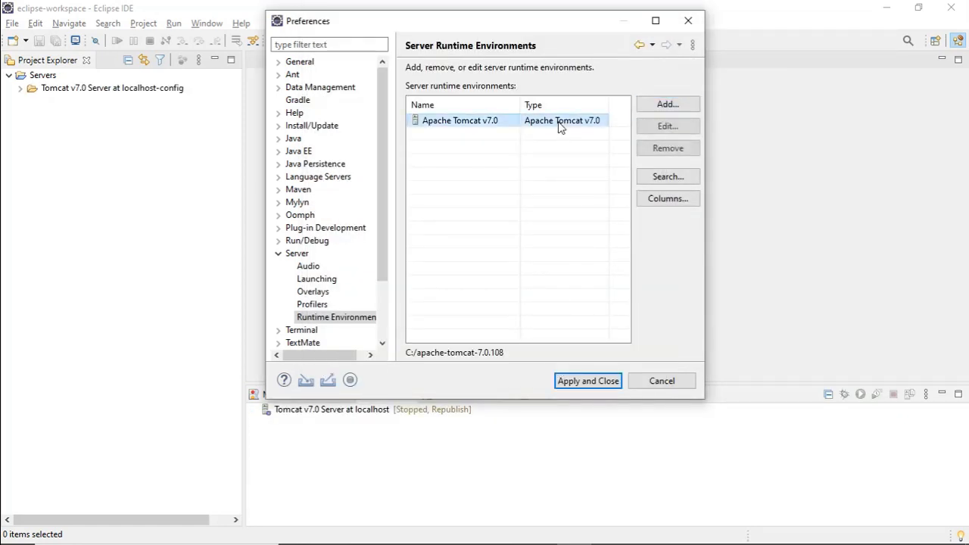
{"action": "left_click", "coordinate": [581, 380]}
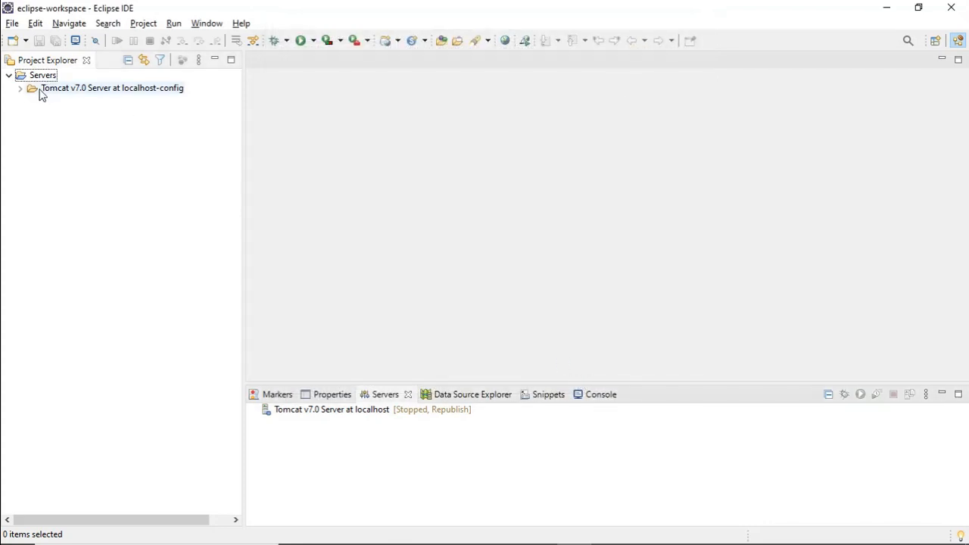
- Start a new Maven project in the default workspace location, keeping archetype selection enabled
{"action": "left_click", "coordinate": [11, 24]}
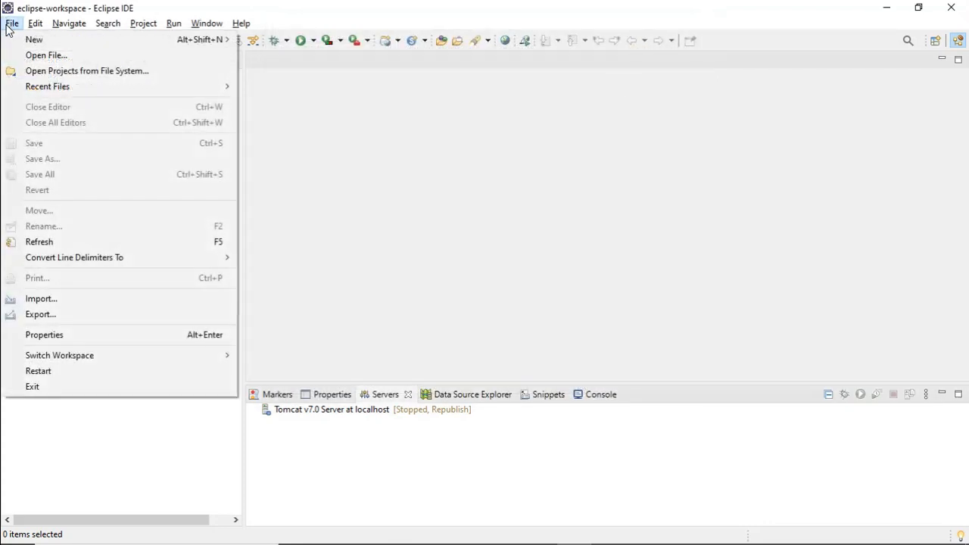
{"action": "mouse_move", "coordinate": [209, 48]}
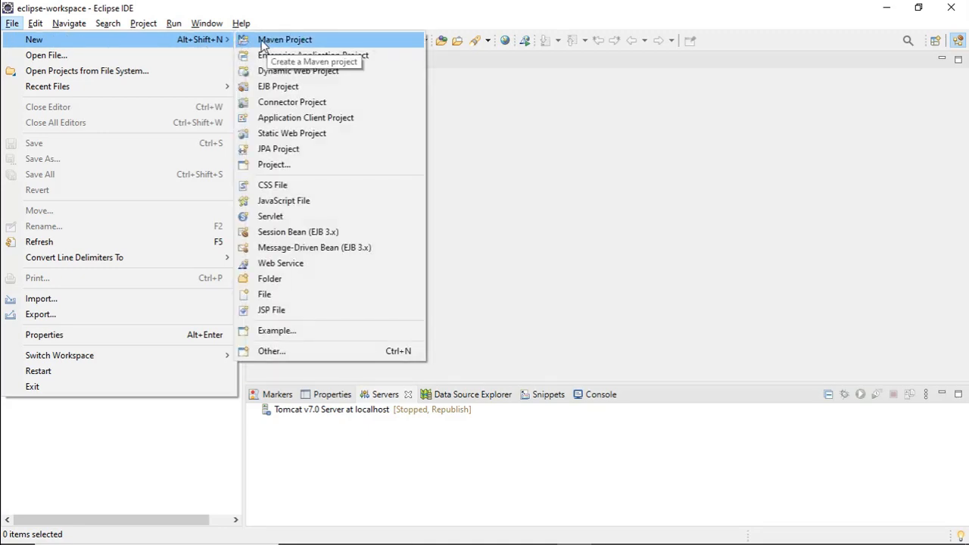
{"action": "left_click", "coordinate": [263, 42]}
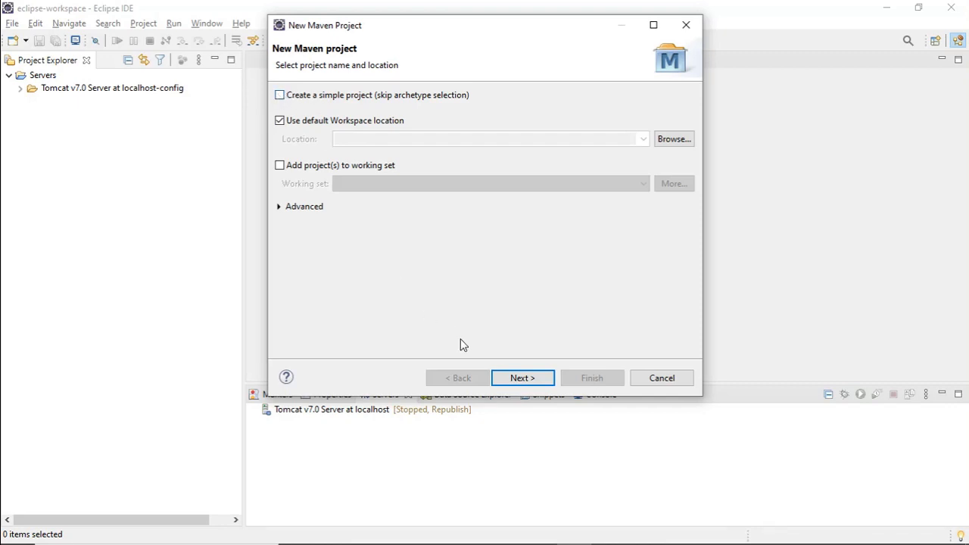
{"action": "left_click", "coordinate": [520, 379]}
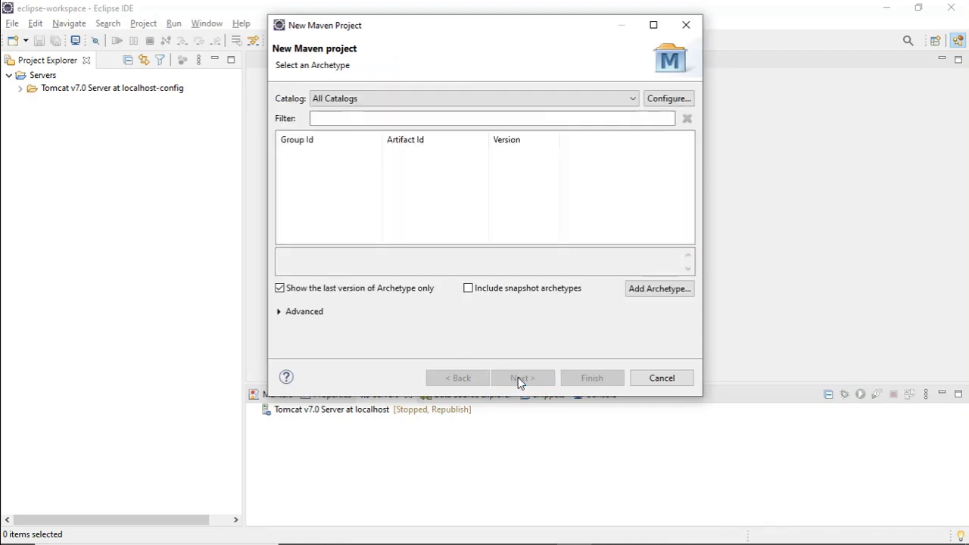
- Filter the archetypes by webapp and choose maven-archetype-webapp 1.4 from org.apache.maven.archetypes
{"action": "left_click", "coordinate": [413, 116]}
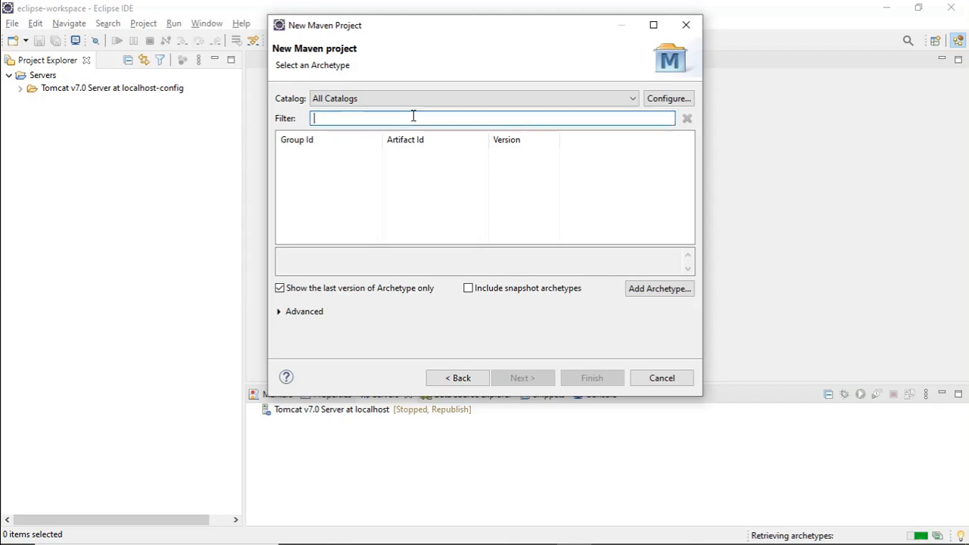
{"action": "type", "text": "web"}
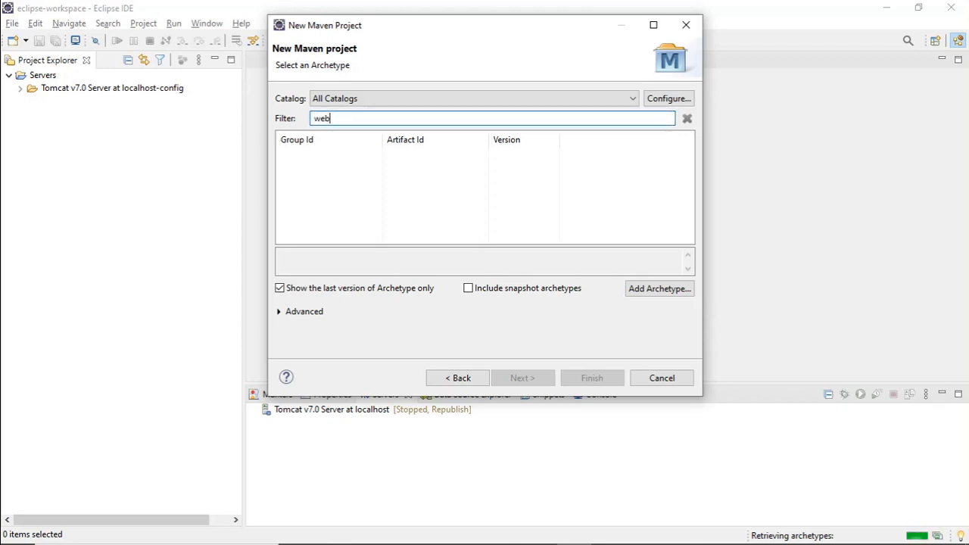
{"action": "type", "text": "app"}
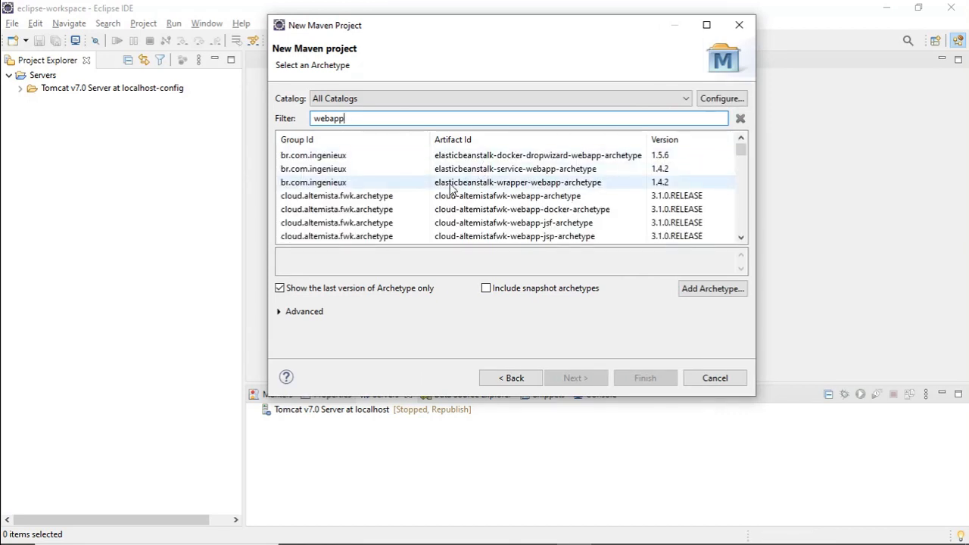
{"action": "scroll", "coordinate": [451, 190], "scroll_direction": "down", "scroll_amount": 6}
{"action": "scroll", "coordinate": [451, 193], "scroll_direction": "down", "scroll_amount": 10}
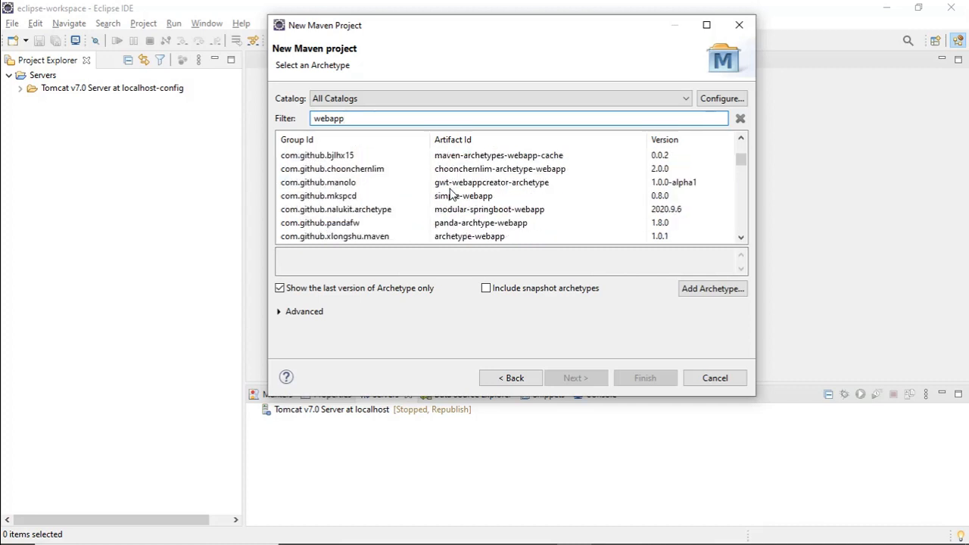
{"action": "scroll", "coordinate": [450, 194], "scroll_direction": "down", "scroll_amount": 7}
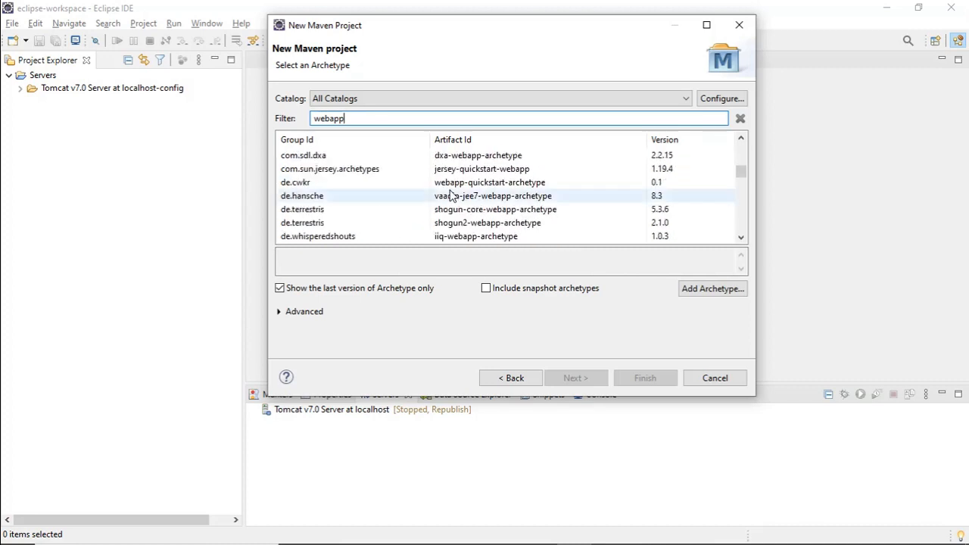
{"action": "scroll", "coordinate": [451, 195], "scroll_direction": "down", "scroll_amount": 2}
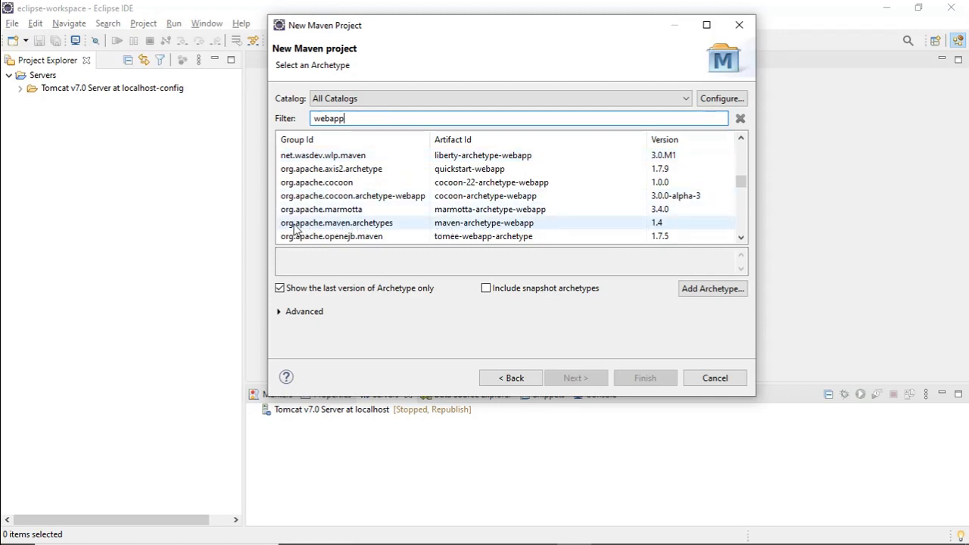
{"action": "left_click", "coordinate": [401, 225]}
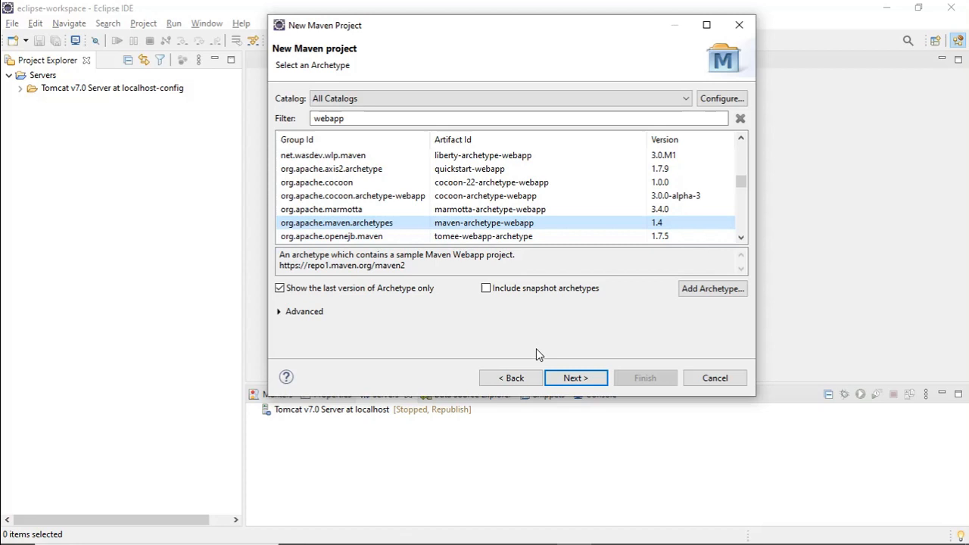
{"action": "left_click", "coordinate": [573, 380]}
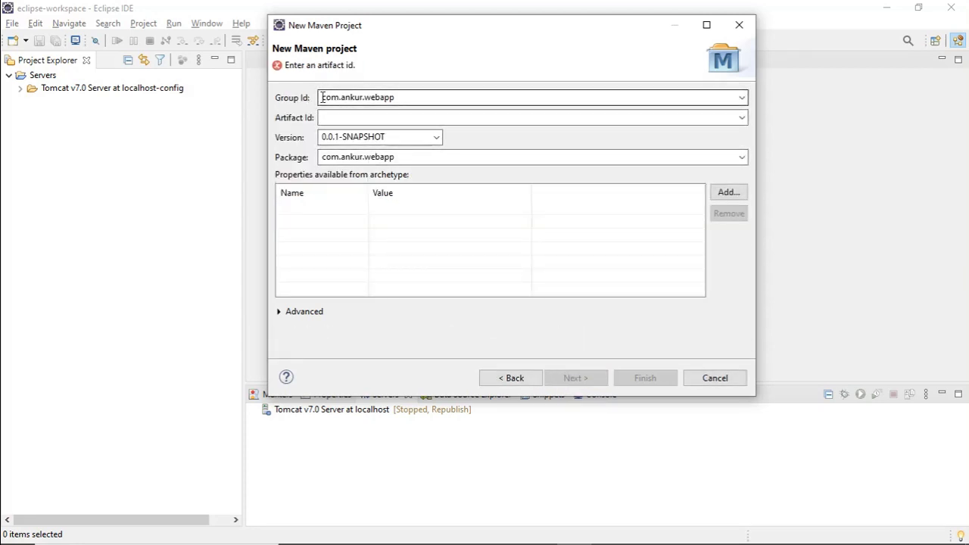
- Replace the Maven project's group id with com.tutorial
{"action": "left_click_drag", "start_coordinate": [324, 97], "coordinate": [420, 96]}
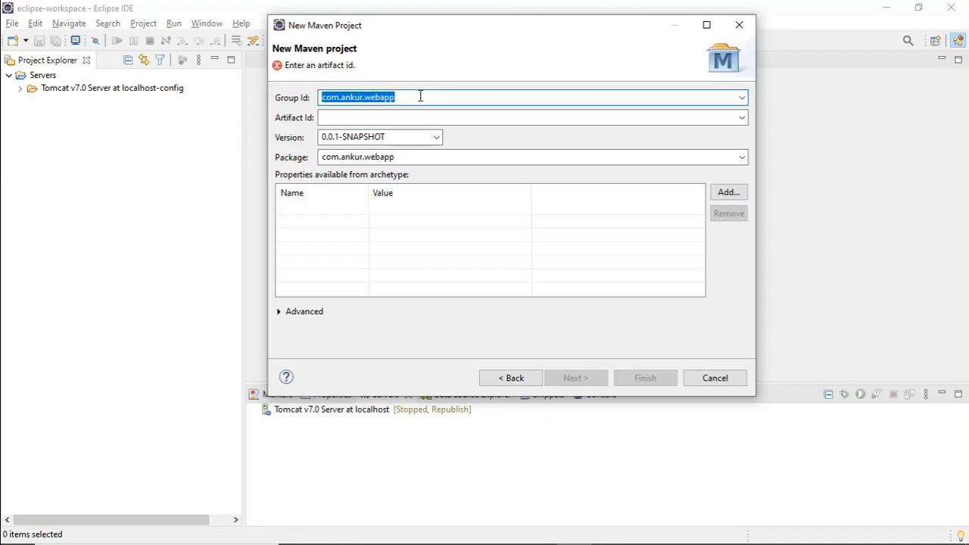
{"action": "key", "text": "BackSpace"}
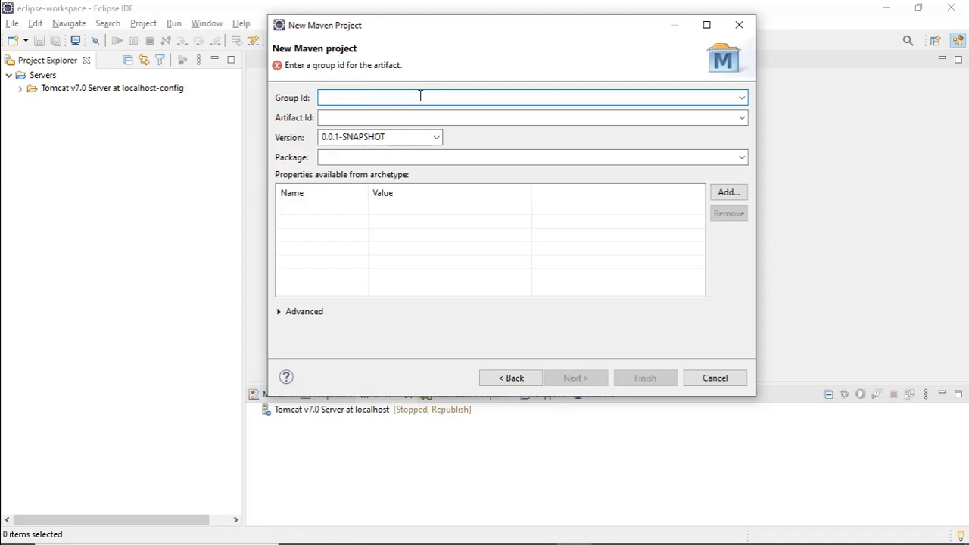
{"action": "type", "text": "com"}
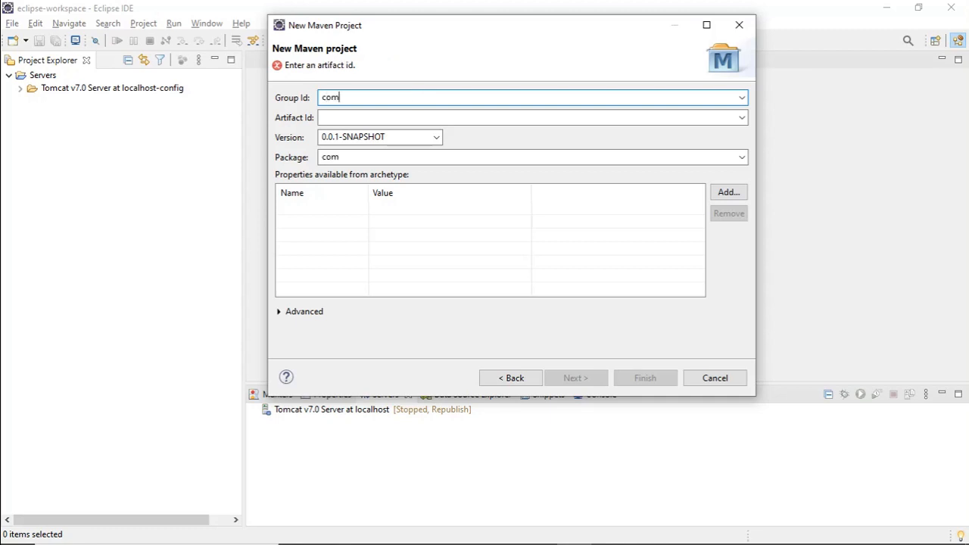
{"action": "type", "text": "."}
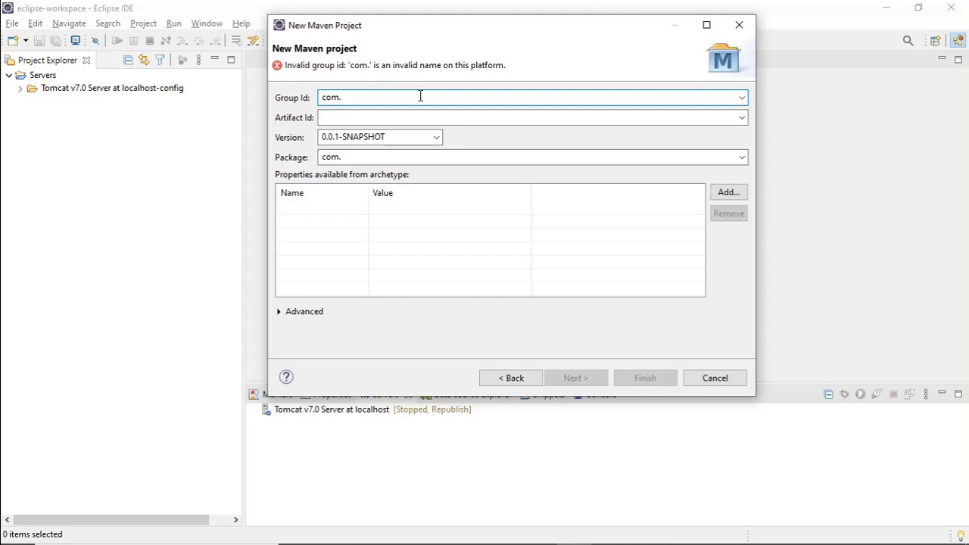
{"action": "type", "text": "spring"}
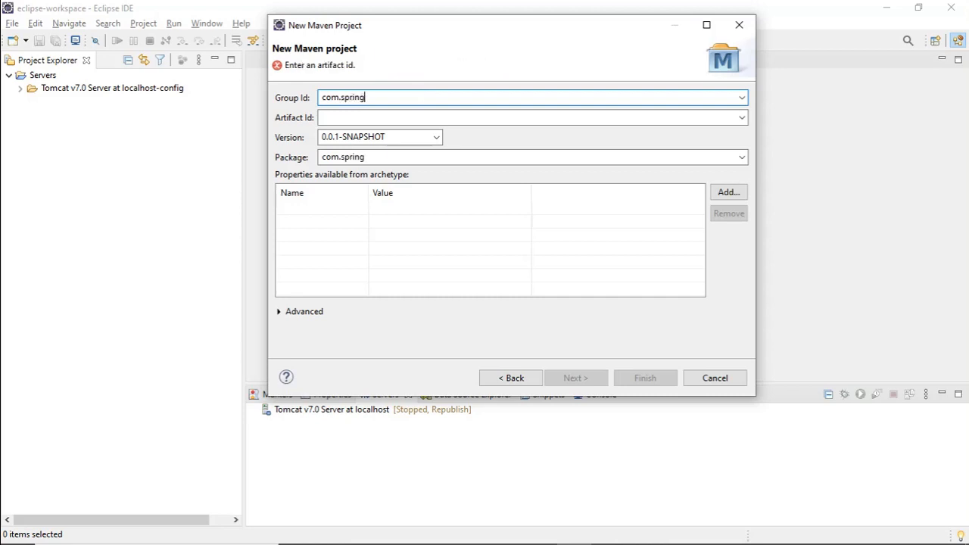
{"action": "type", "text": ".webapp"}
{"action": "key", "text": "BackSpace"}
{"action": "key", "text": "BackSpace"}
{"action": "key", "text": "BackSpace"}
{"action": "key", "text": "BackSpace"}
{"action": "key", "text": "BackSpace"}
{"action": "key", "text": "BackSpace"}
{"action": "key", "text": "BackSpace"}
{"action": "key", "text": "BackSpace"}
{"action": "key", "text": "BackSpace"}
{"action": "key", "text": "BackSpace"}
{"action": "key", "text": "BackSpace"}
{"action": "key", "text": "BackSpace"}
{"action": "key", "text": "BackSpace"}
{"action": "type", "text": "tutorial"}
- Set the artifact id to springMvcTut and create the Maven project
{"action": "left_click", "coordinate": [401, 114]}
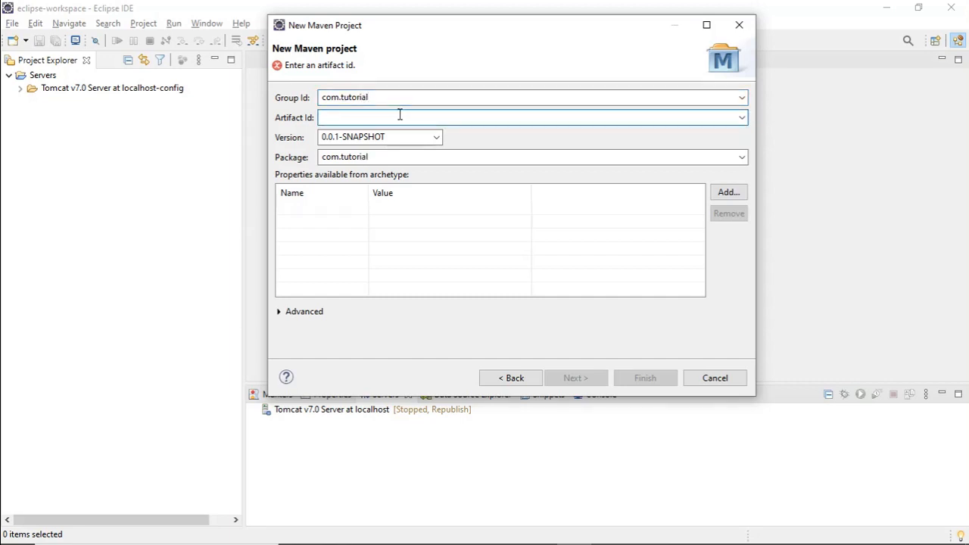
{"action": "type", "text": "Spr"}
{"action": "key", "text": "BackSpace"}
{"action": "key", "text": "BackSpace"}
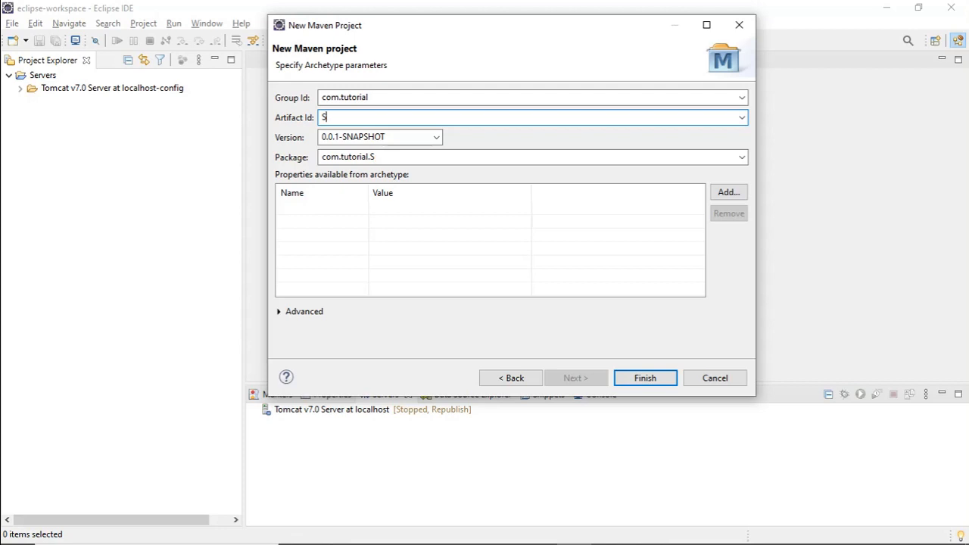
{"action": "key", "text": "BackSpace"}
{"action": "type", "text": "springMvcTut"}
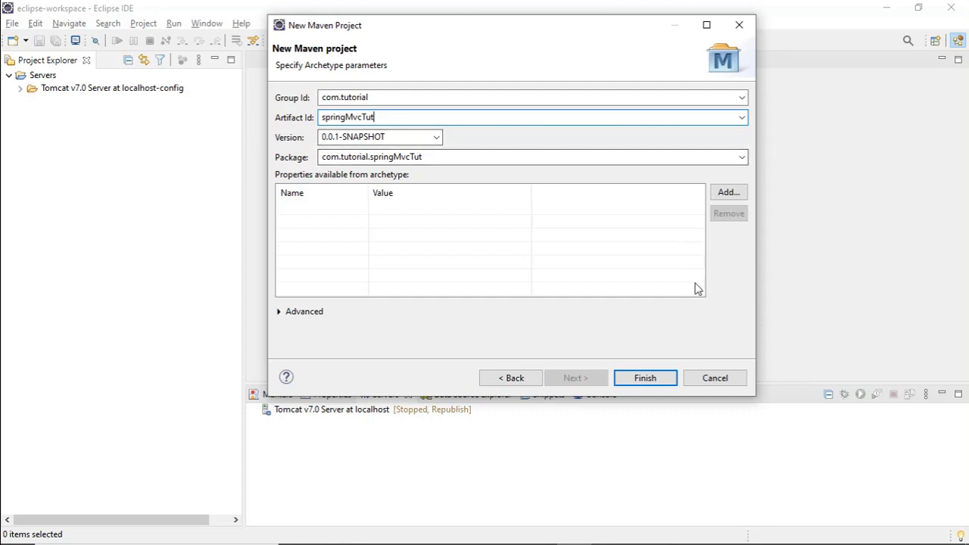
{"action": "left_click", "coordinate": [645, 378]}
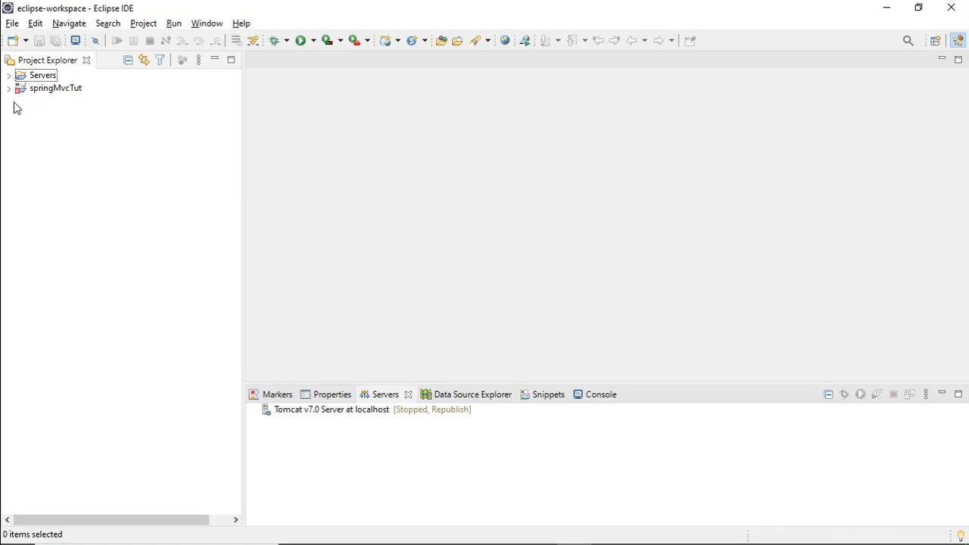
- Expand the springMvcTut project in the Project Explorer and open its properties
{"action": "left_click", "coordinate": [9, 87]}
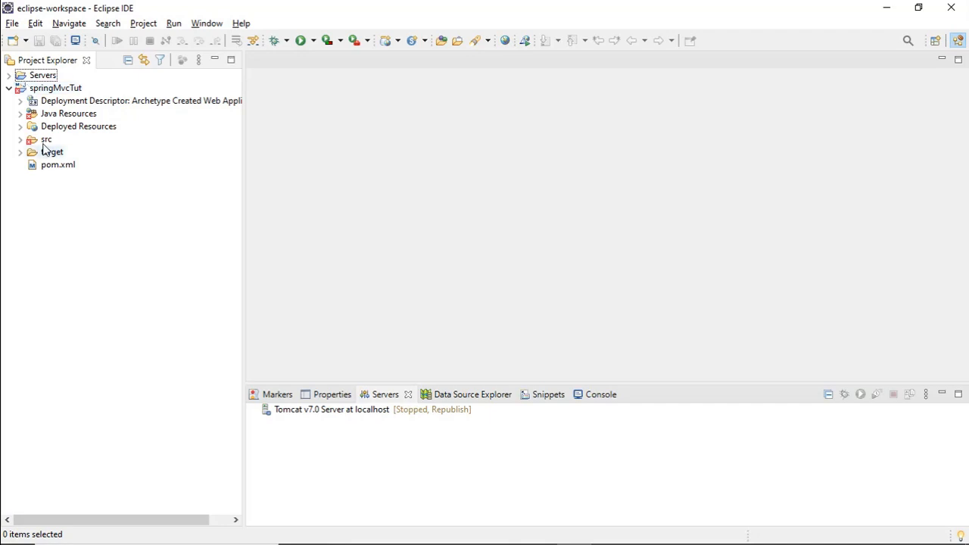
{"action": "left_click", "coordinate": [51, 89]}
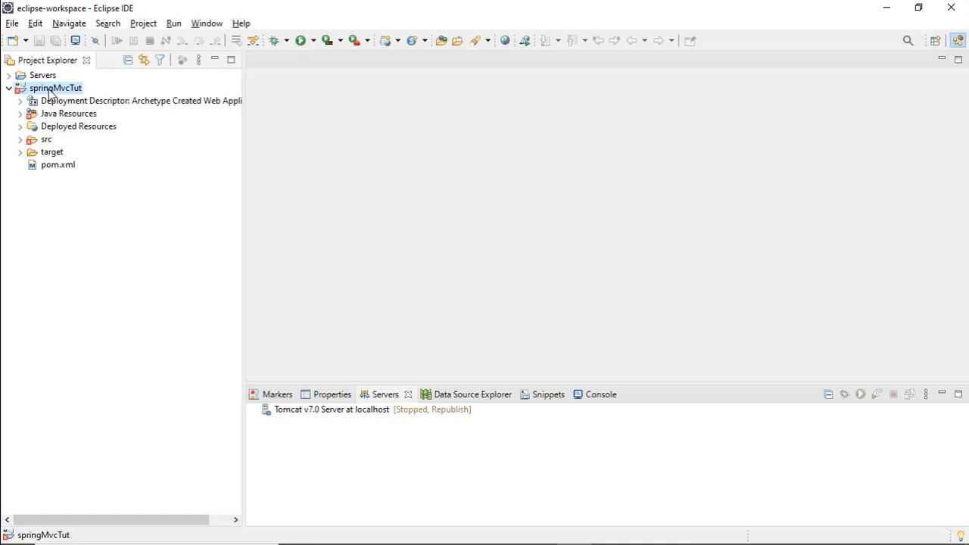
{"action": "right_click", "coordinate": [50, 91]}
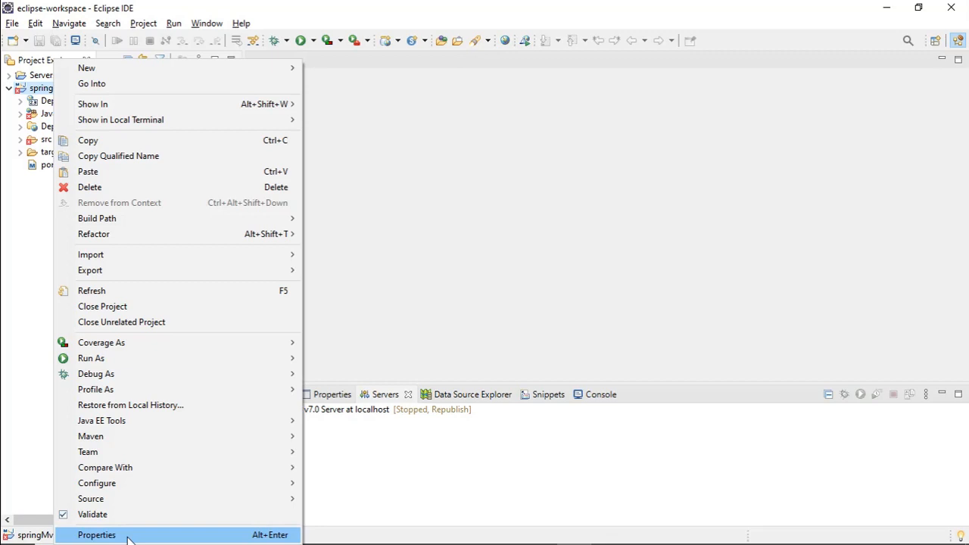
{"action": "left_click", "coordinate": [97, 535]}
- Run the springMvcTut project on the existing Tomcat v7.0 Server at localhost
{"action": "left_click", "coordinate": [360, 74]}
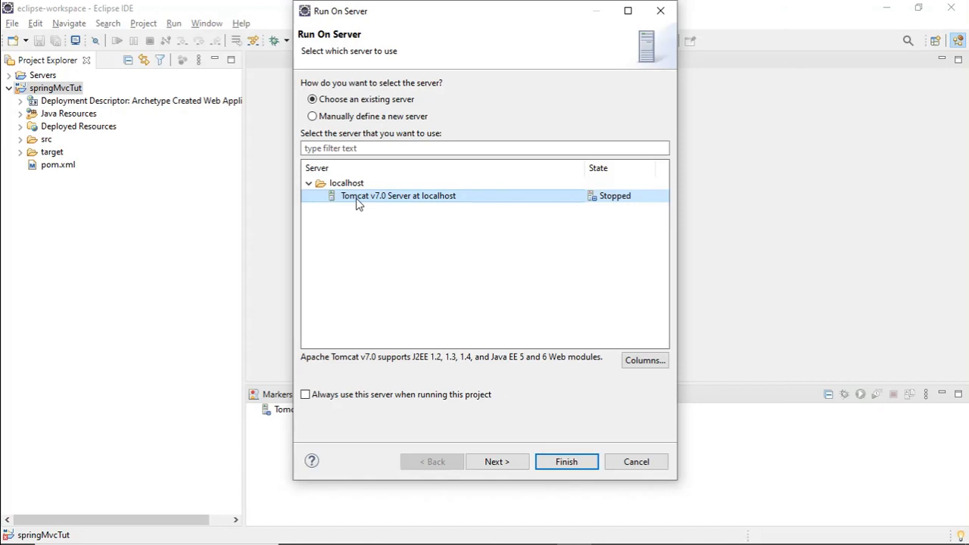
{"action": "left_click", "coordinate": [573, 465]}
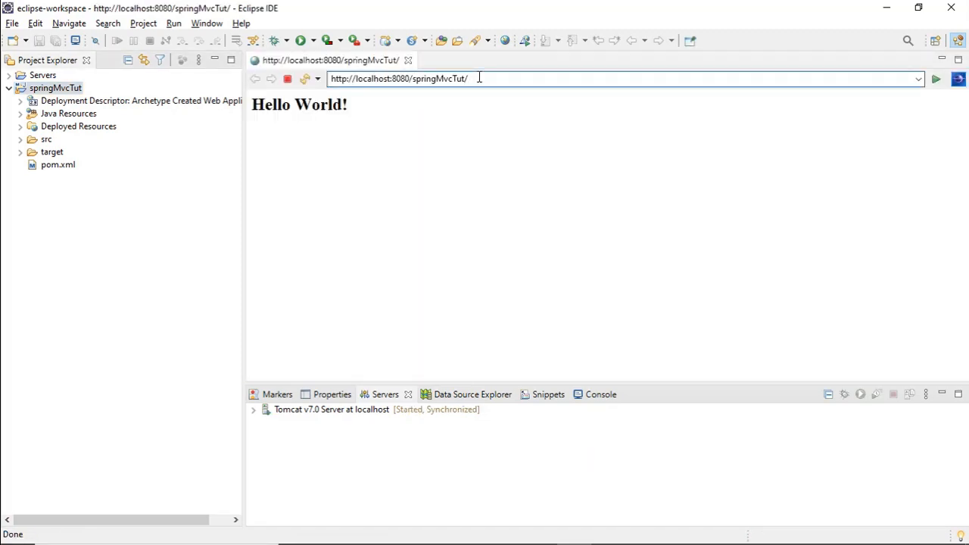
{"action": "left_click", "coordinate": [473, 83]}
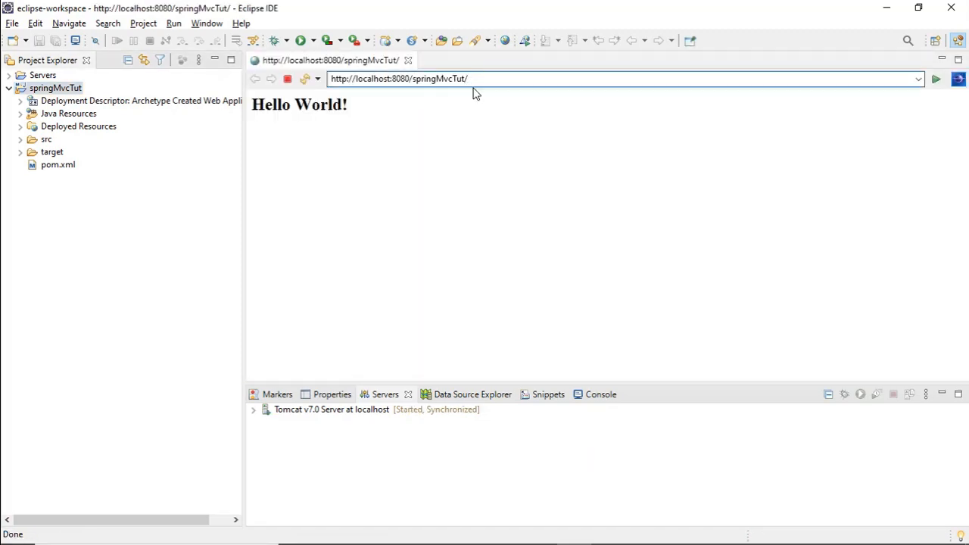